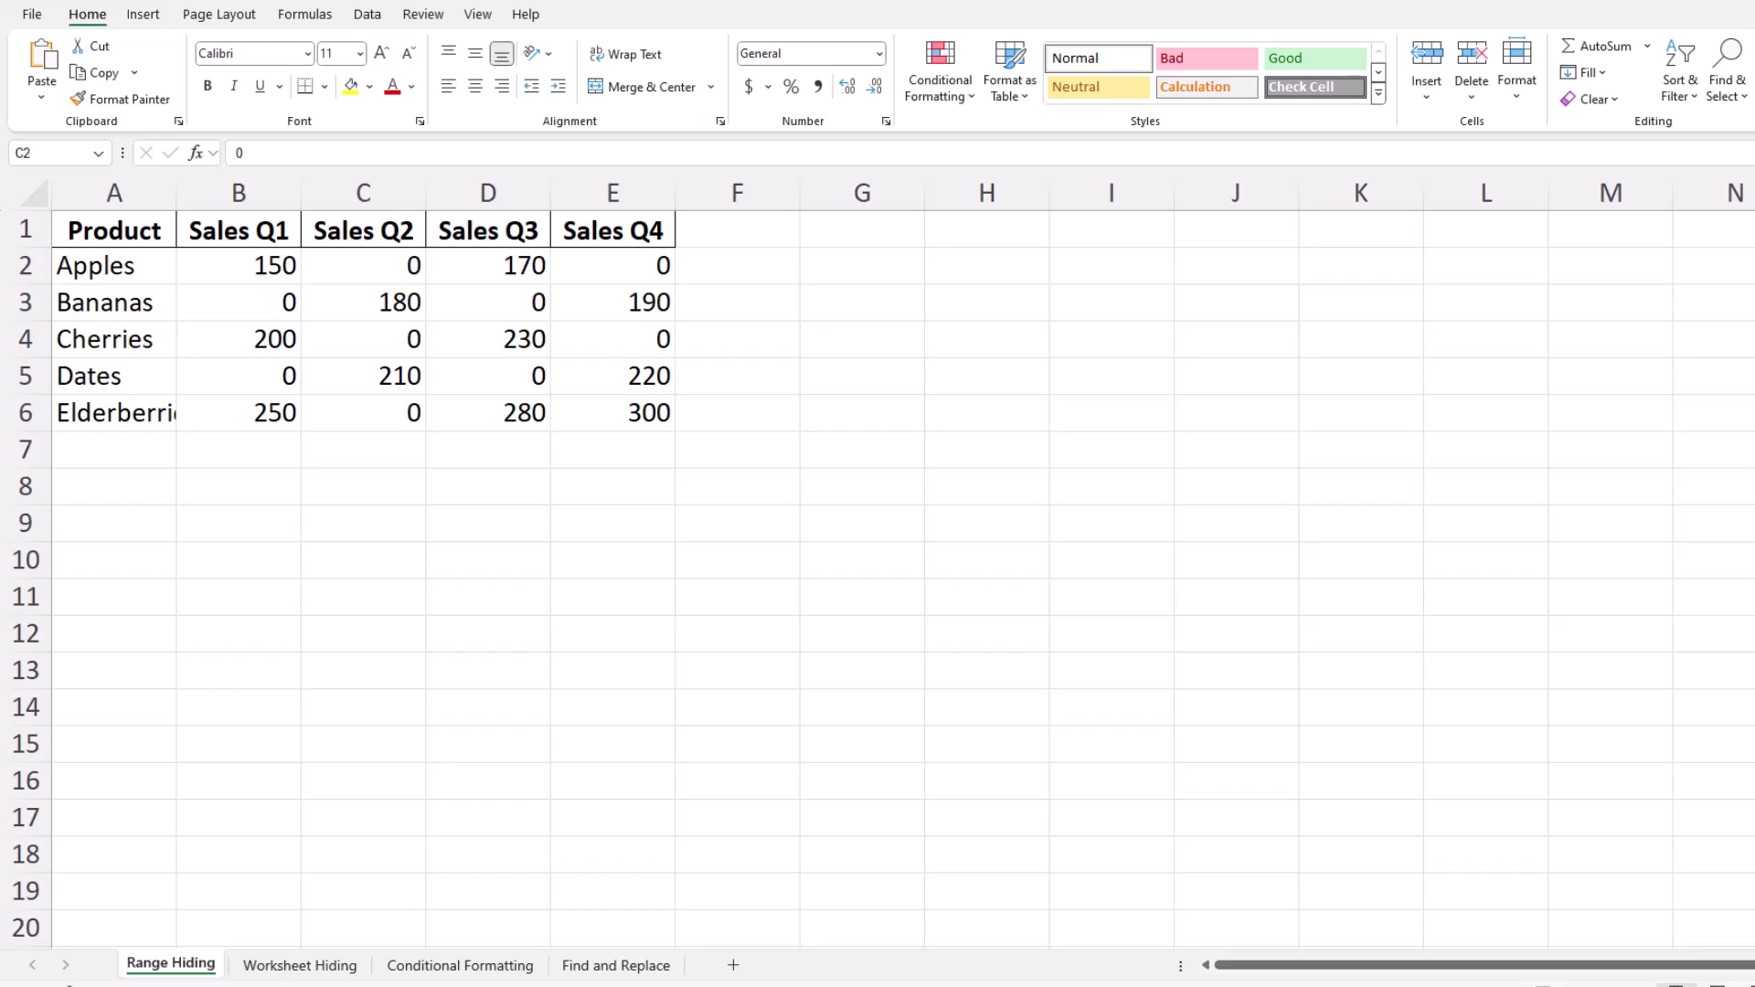
# Apply the custom number format 0;-0;;@ to the sales figures B2:E6 so zeros display blank
pyautogui.click(238, 301)
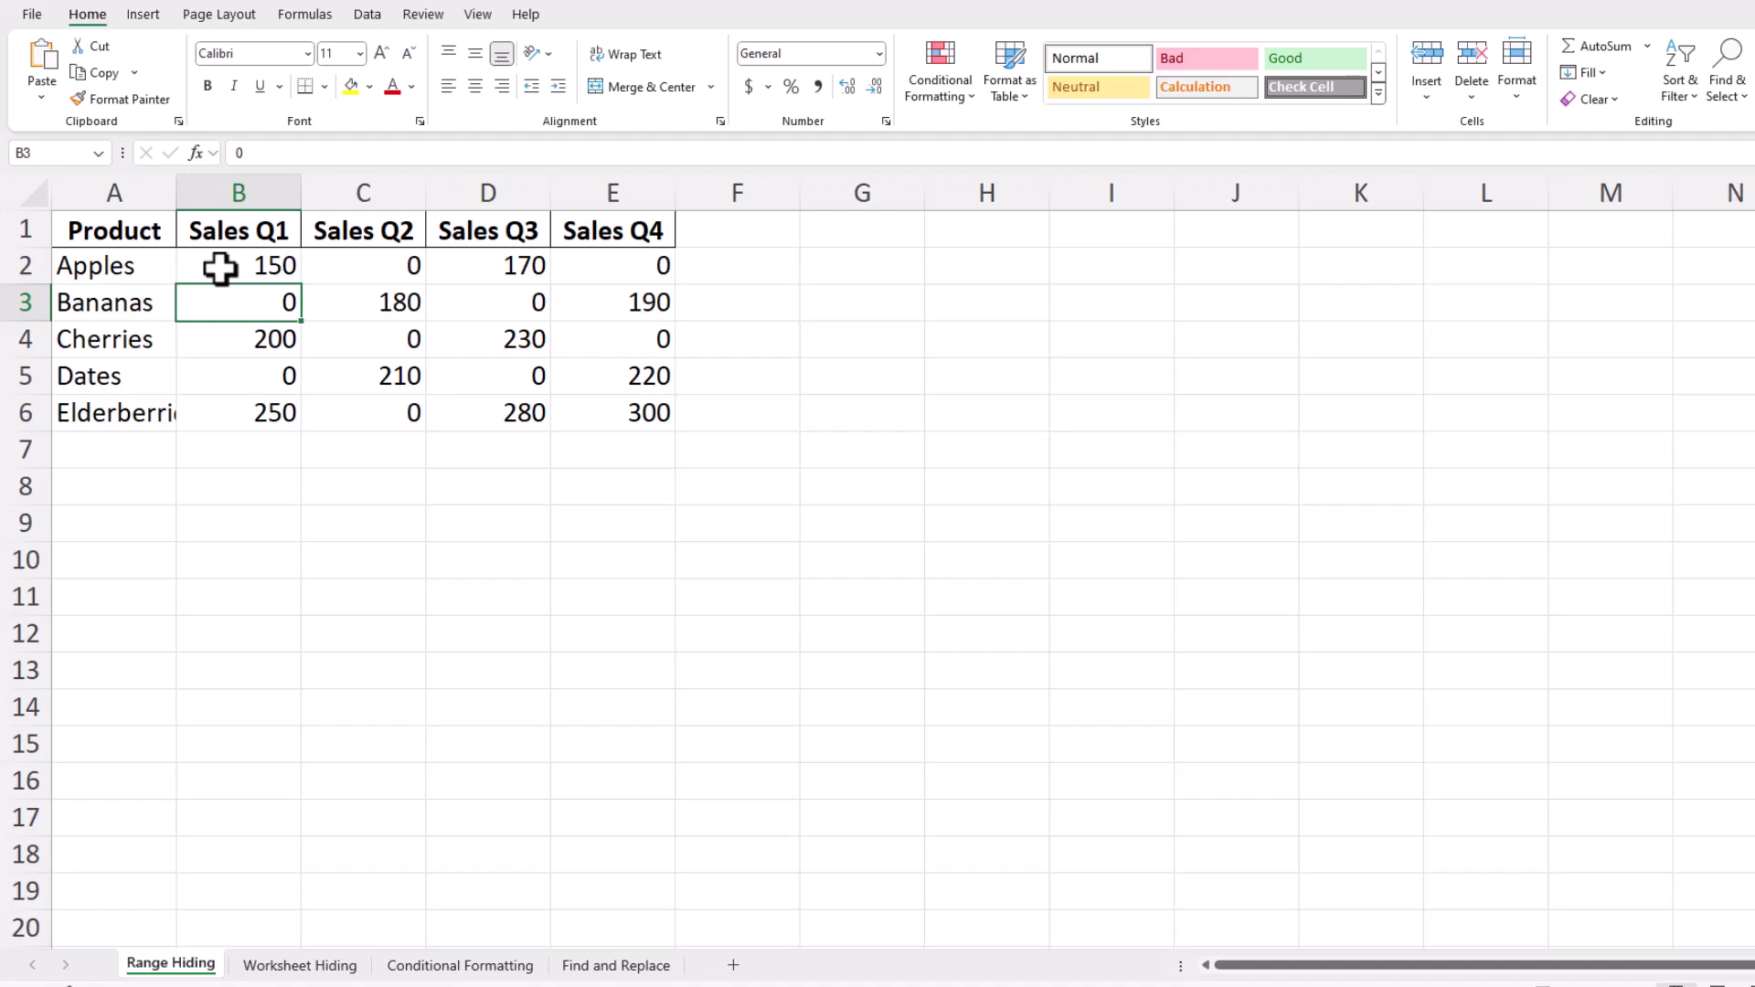
pyautogui.moveTo(220, 268); pyautogui.dragTo(586, 422)
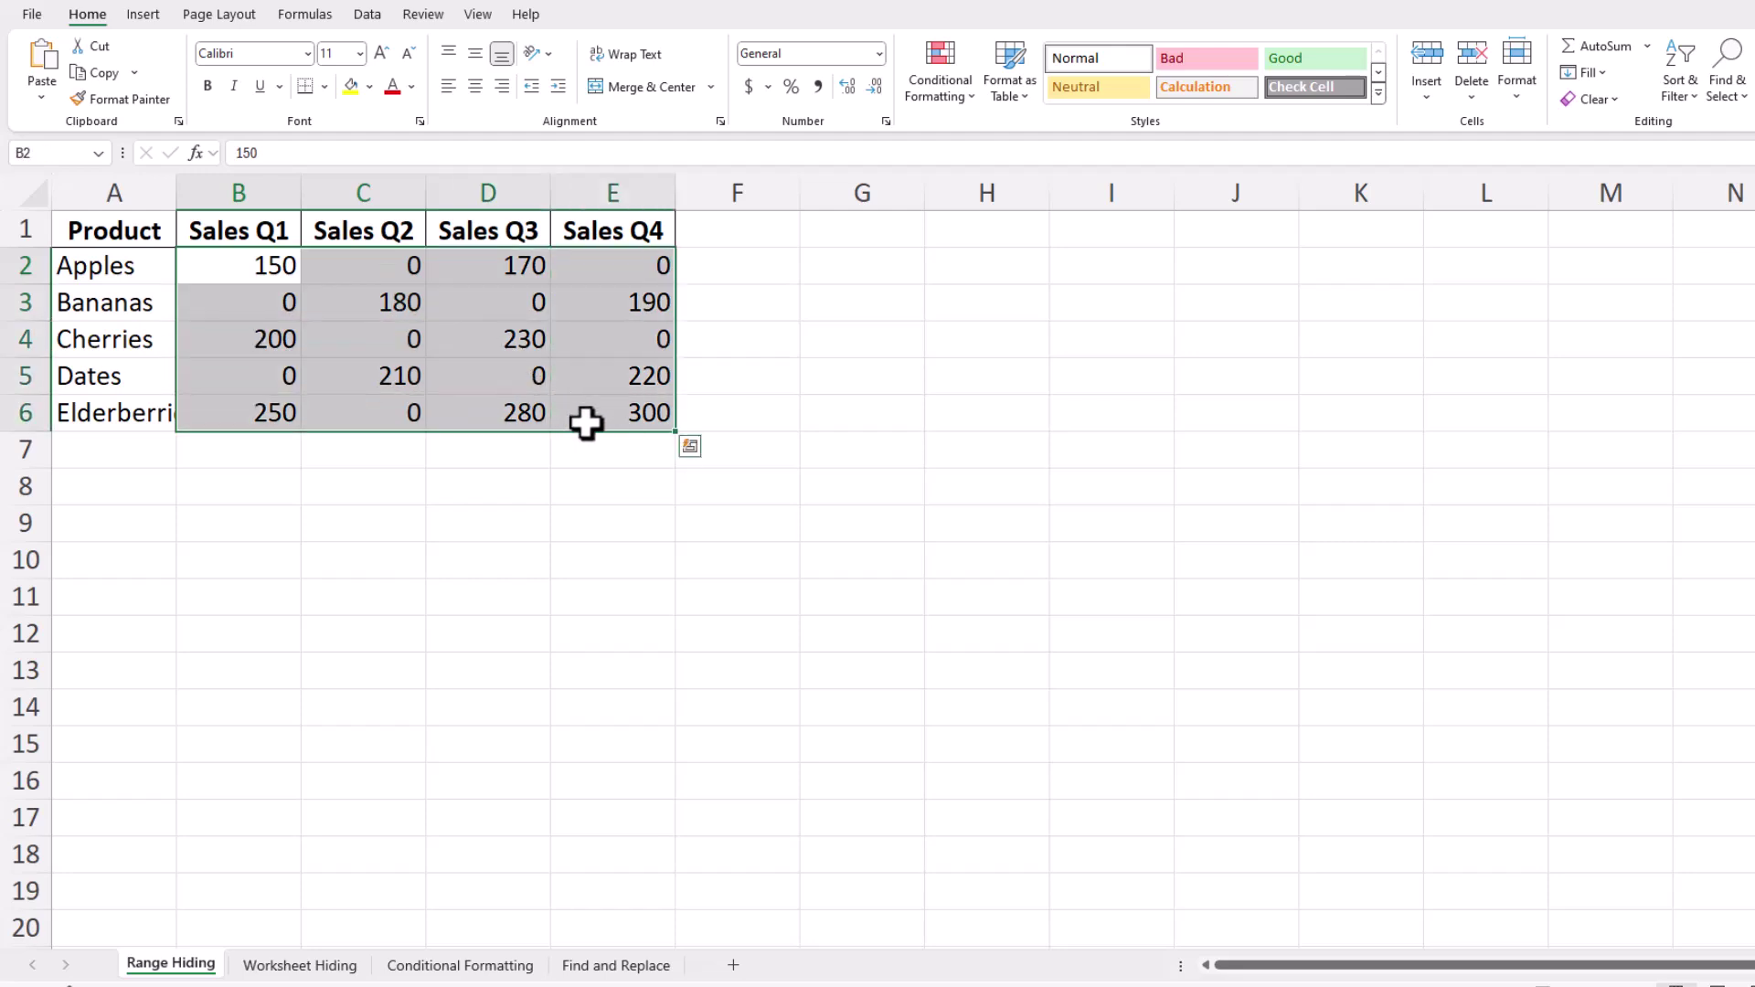
pyautogui.rightClick(430, 266)
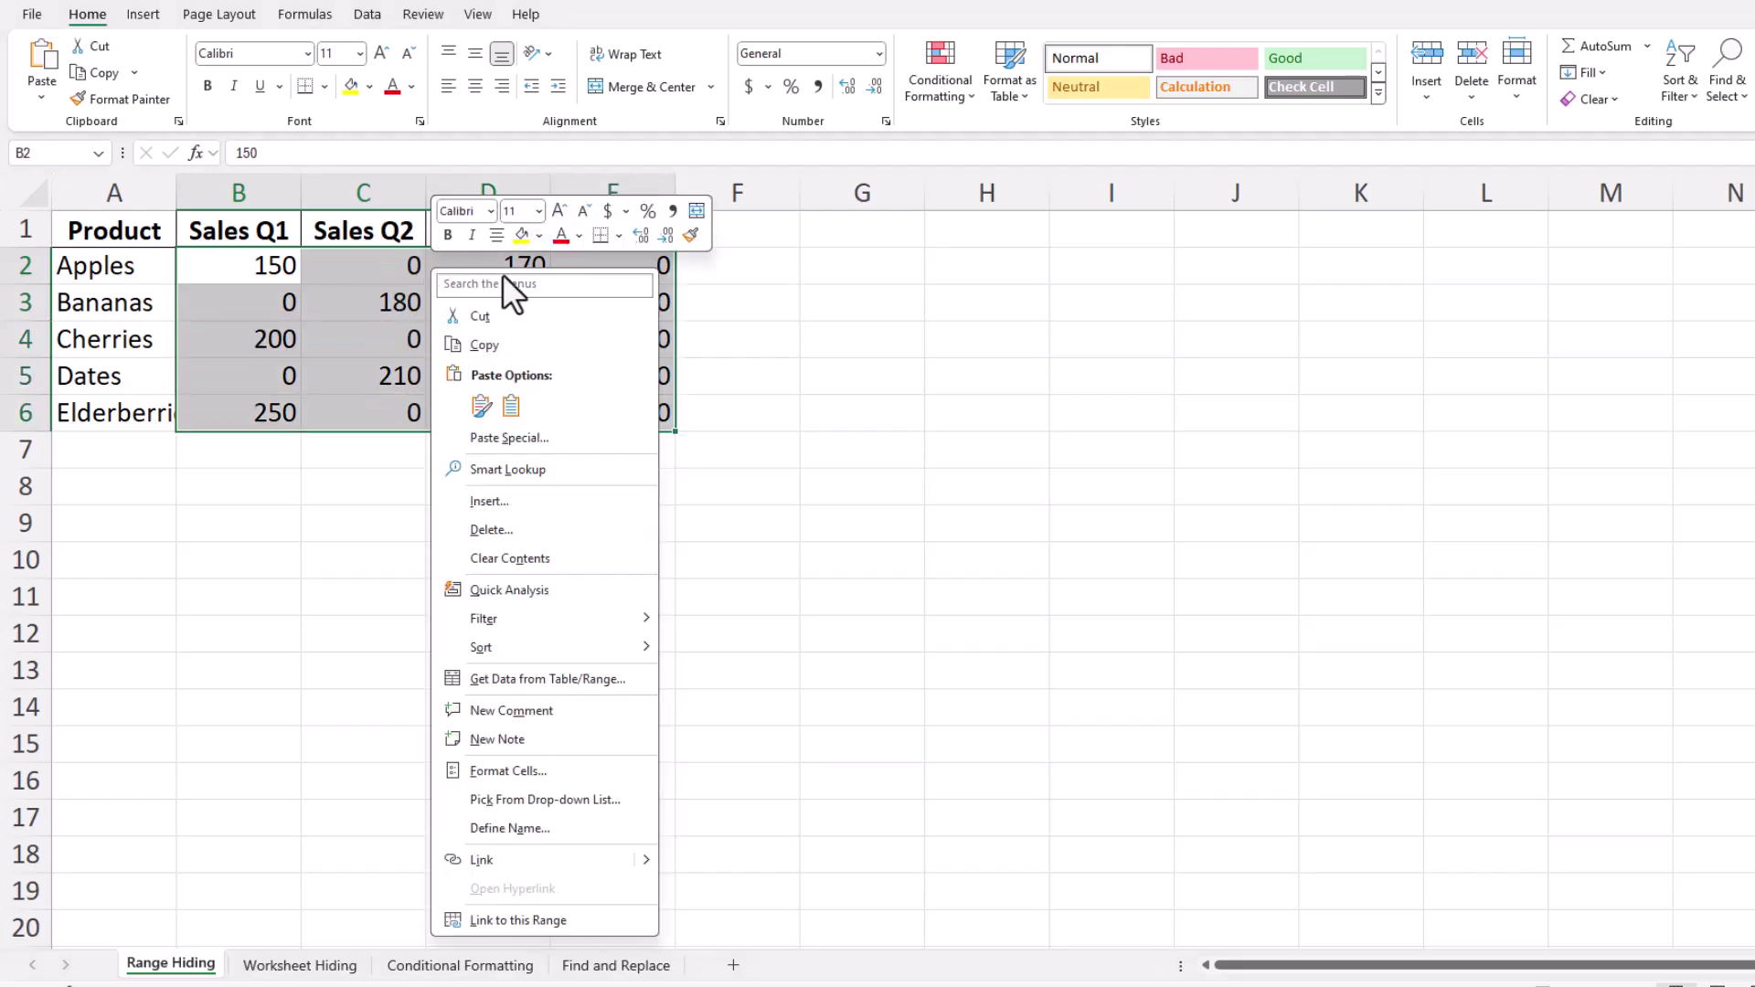
pyautogui.click(583, 777)
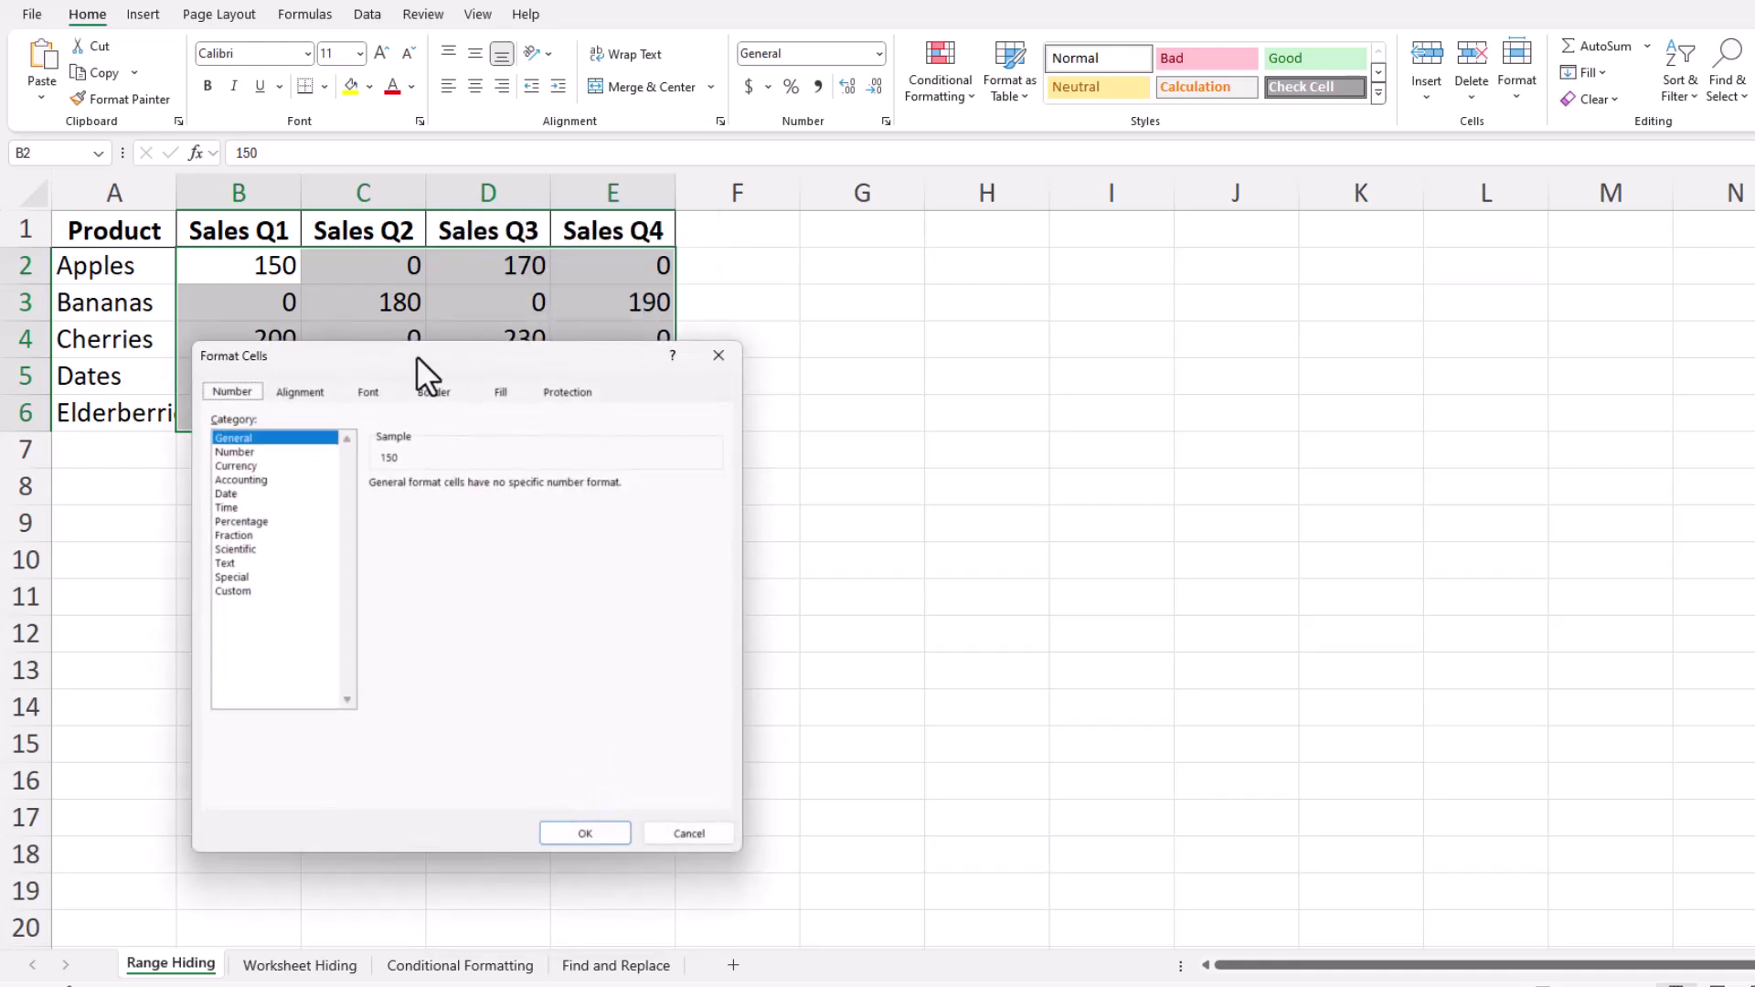
pyautogui.moveTo(417, 354); pyautogui.dragTo(801, 202)
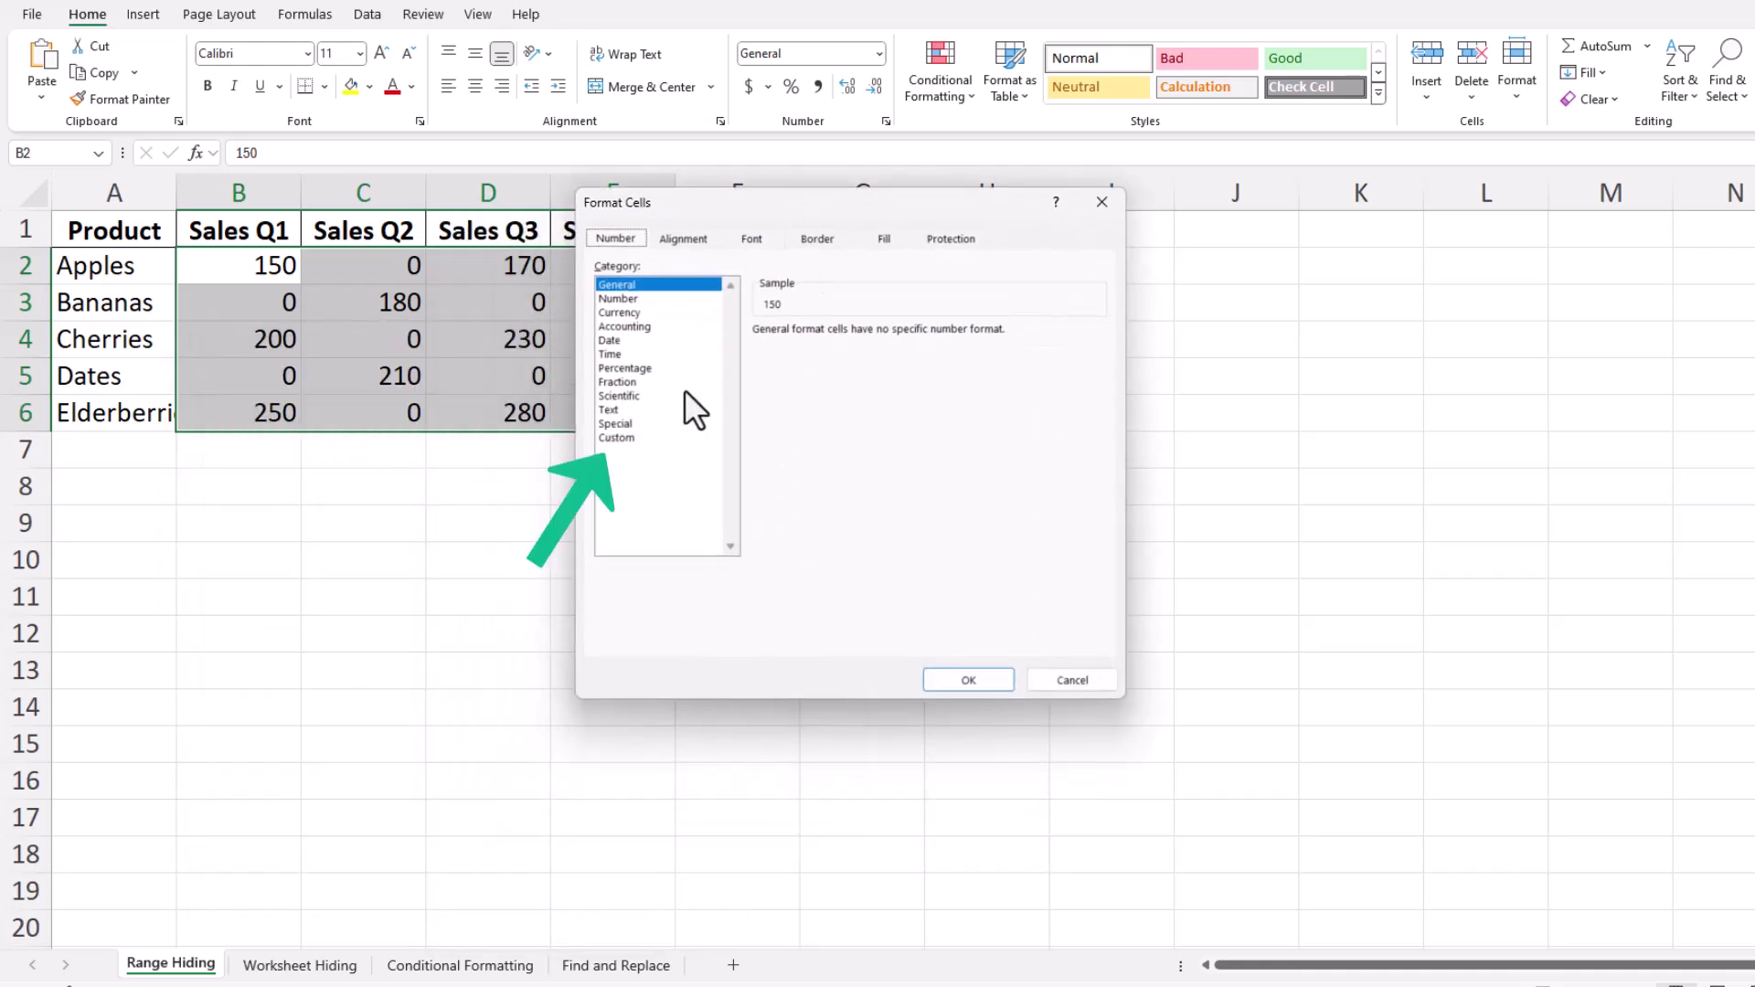
pyautogui.click(621, 437)
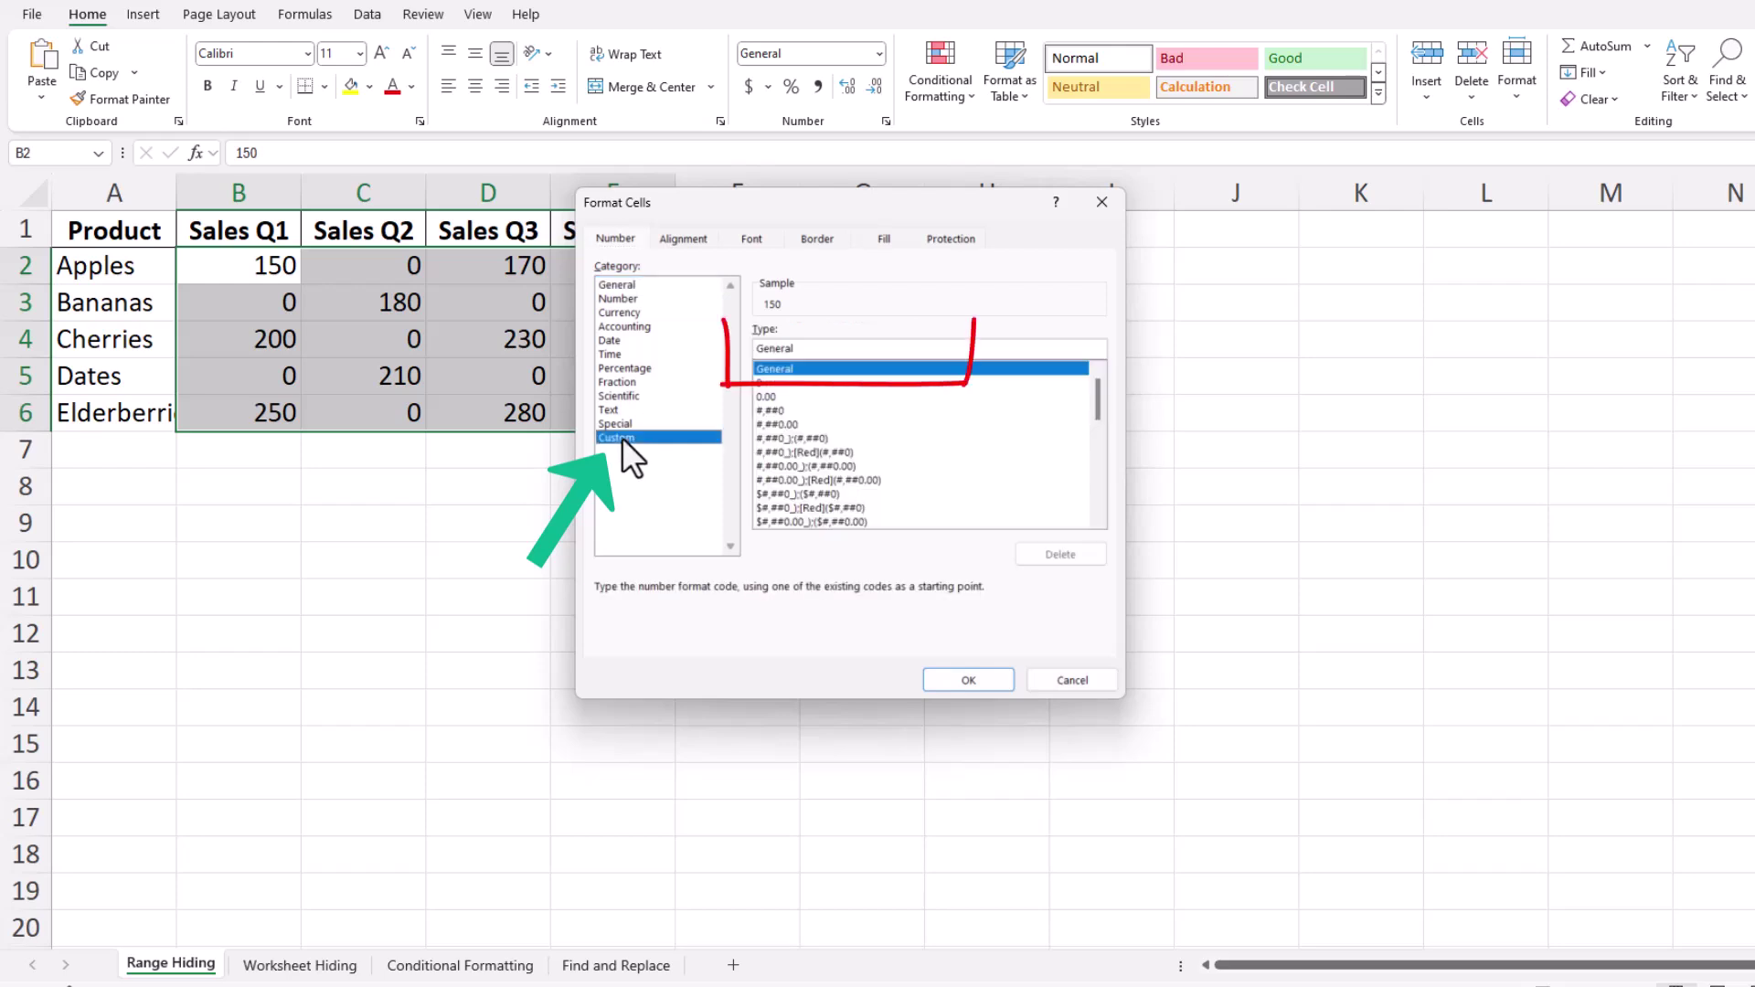
pyautogui.doubleClick(767, 348)
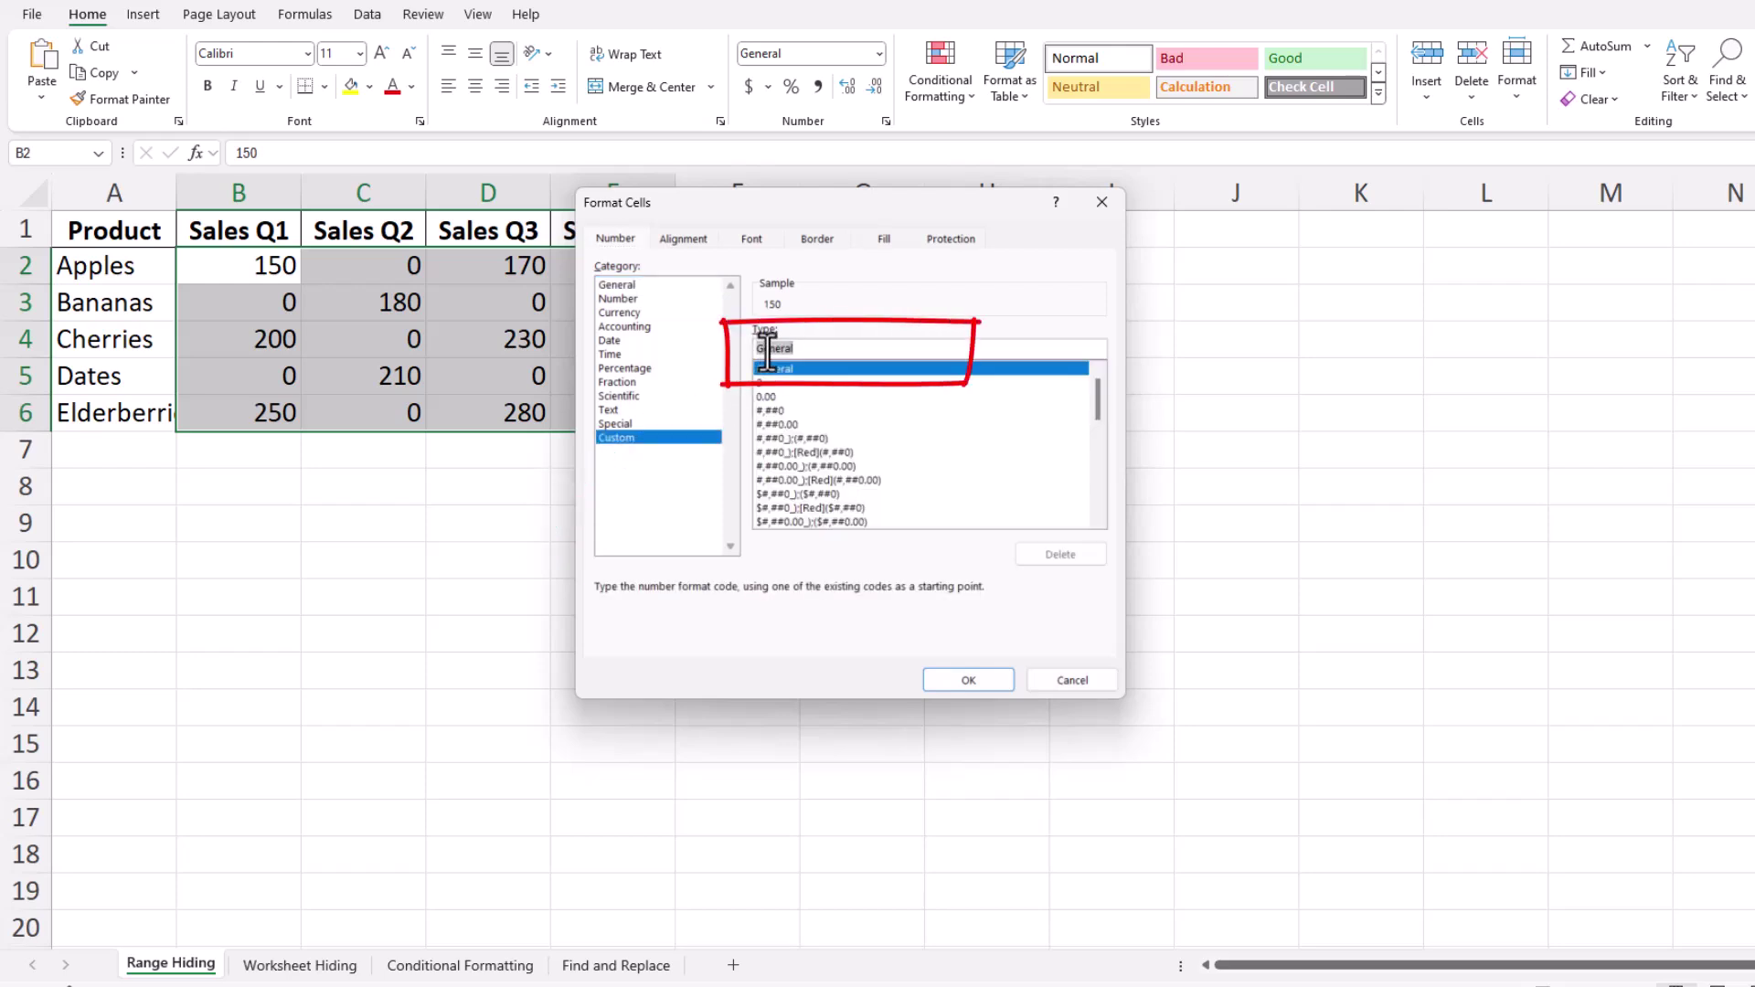
pyautogui.write('0')
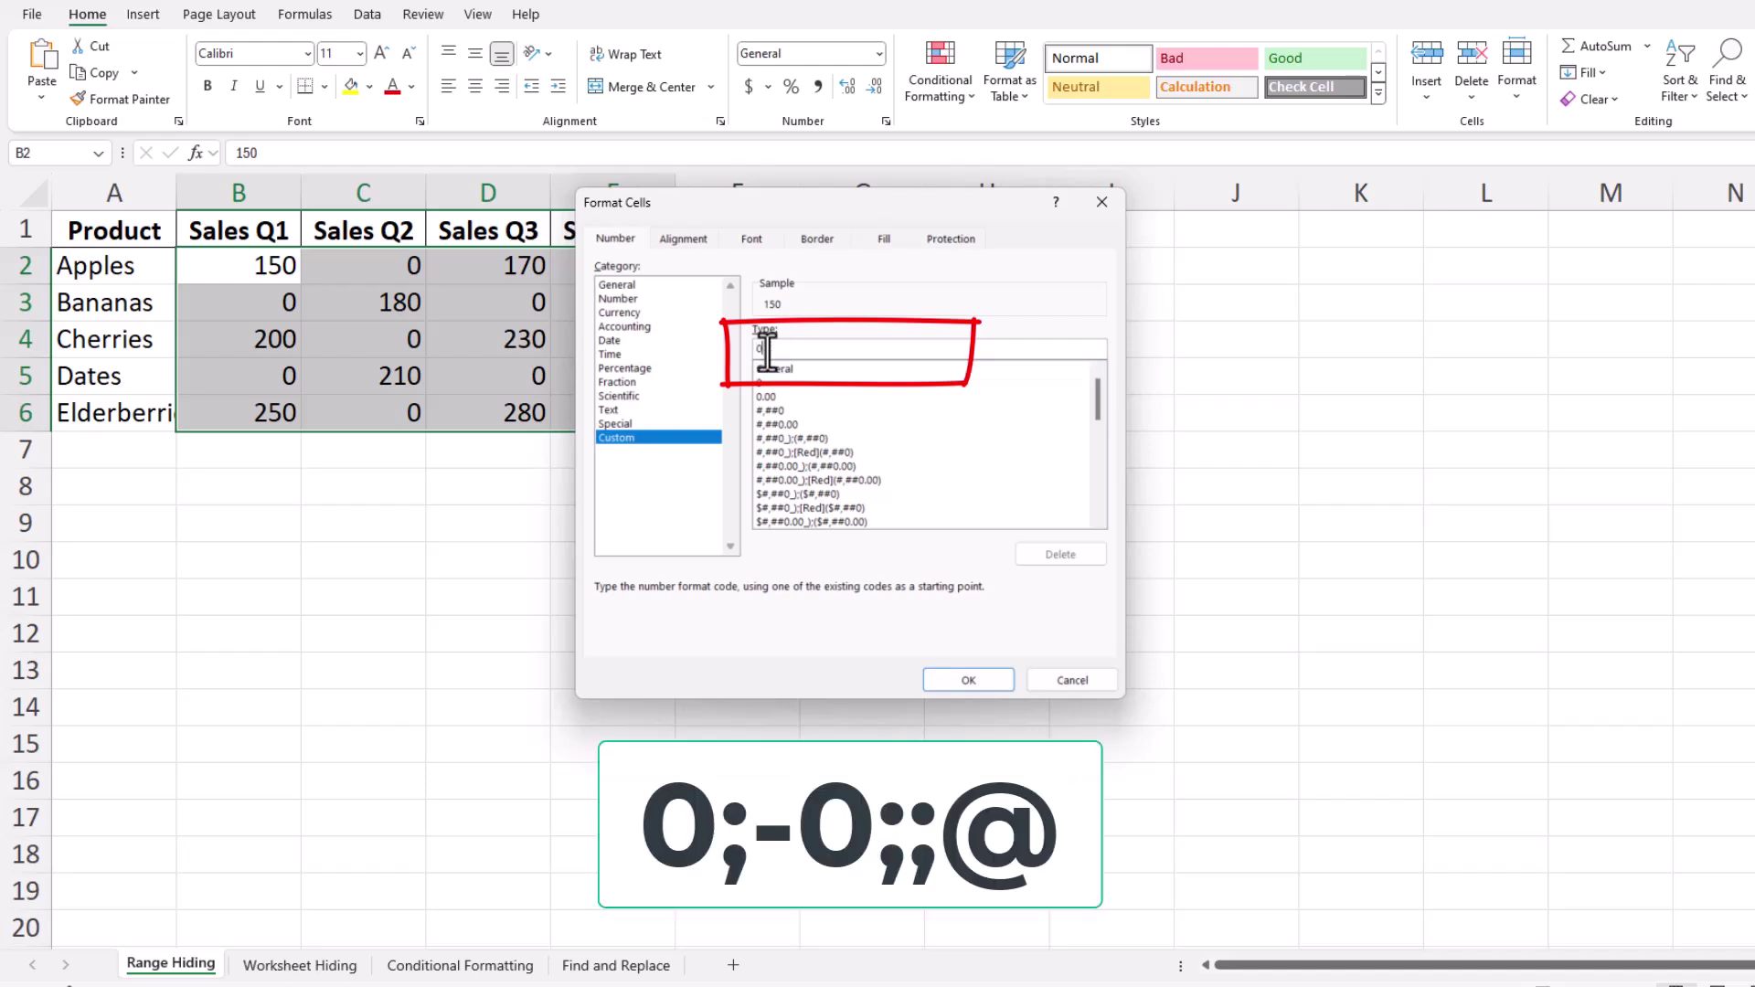
pyautogui.write(';-0;;@')
pyautogui.click(980, 687)
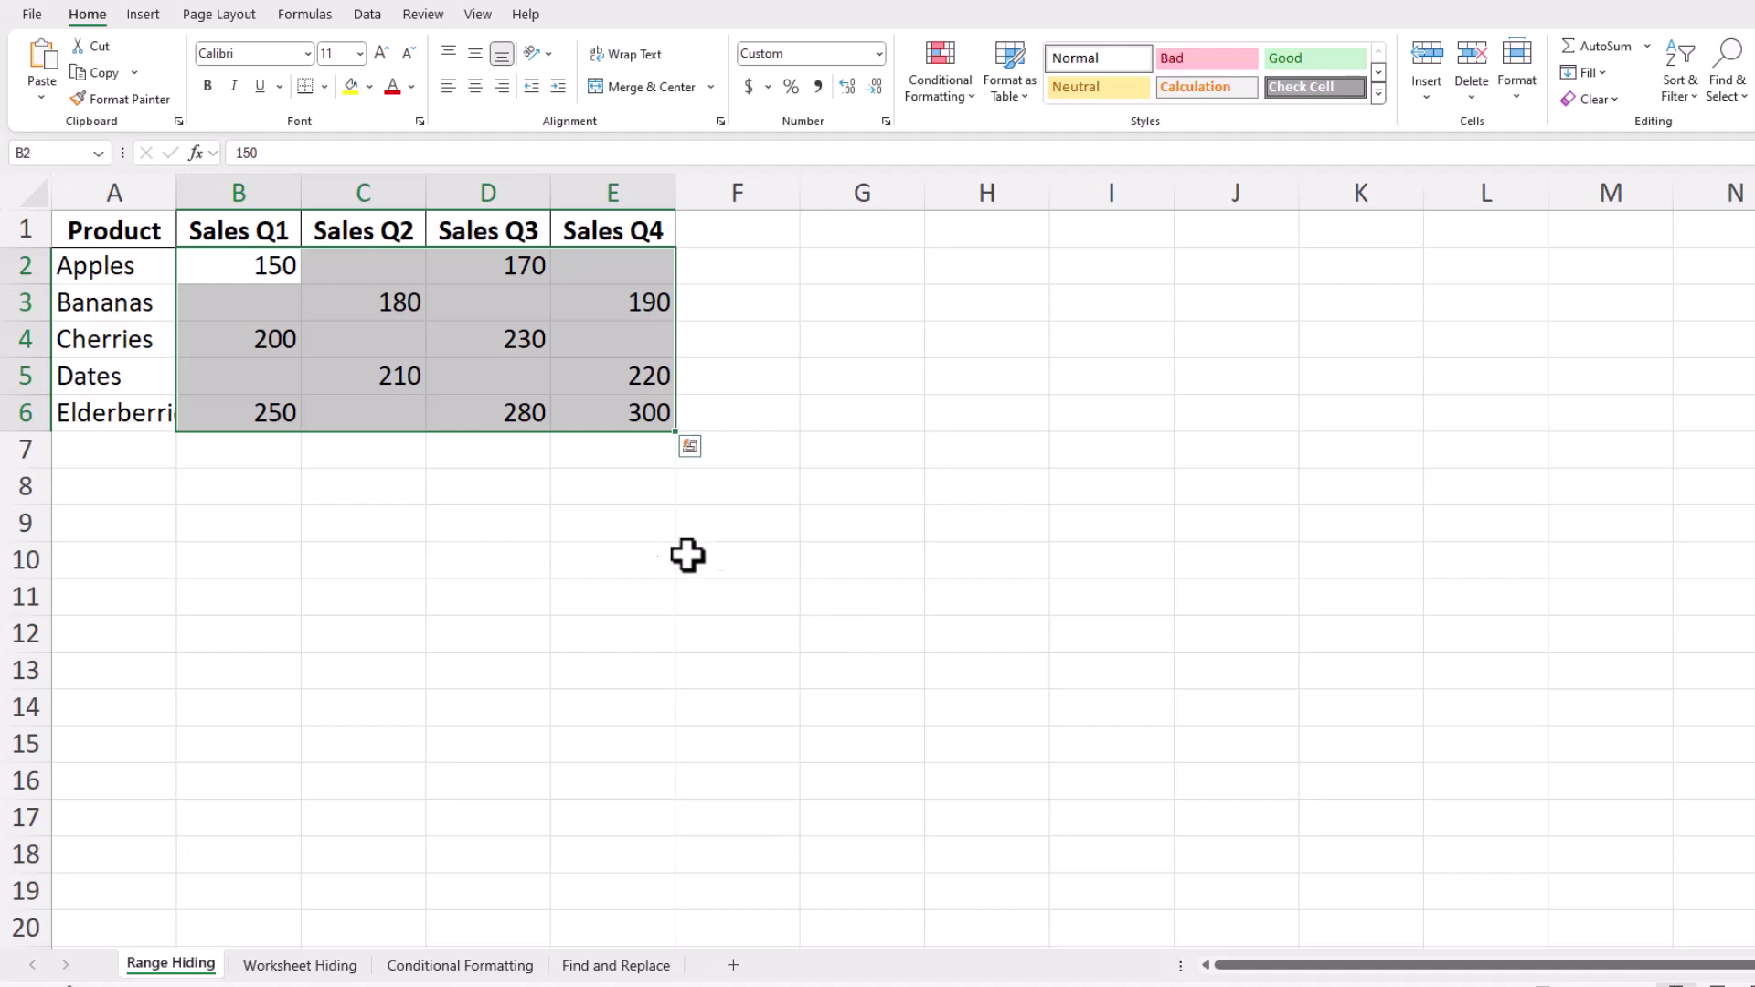
# Verify that the blank cells D5, C6 and B5 still hold 0
pyautogui.click(498, 385)
pyautogui.click(399, 418)
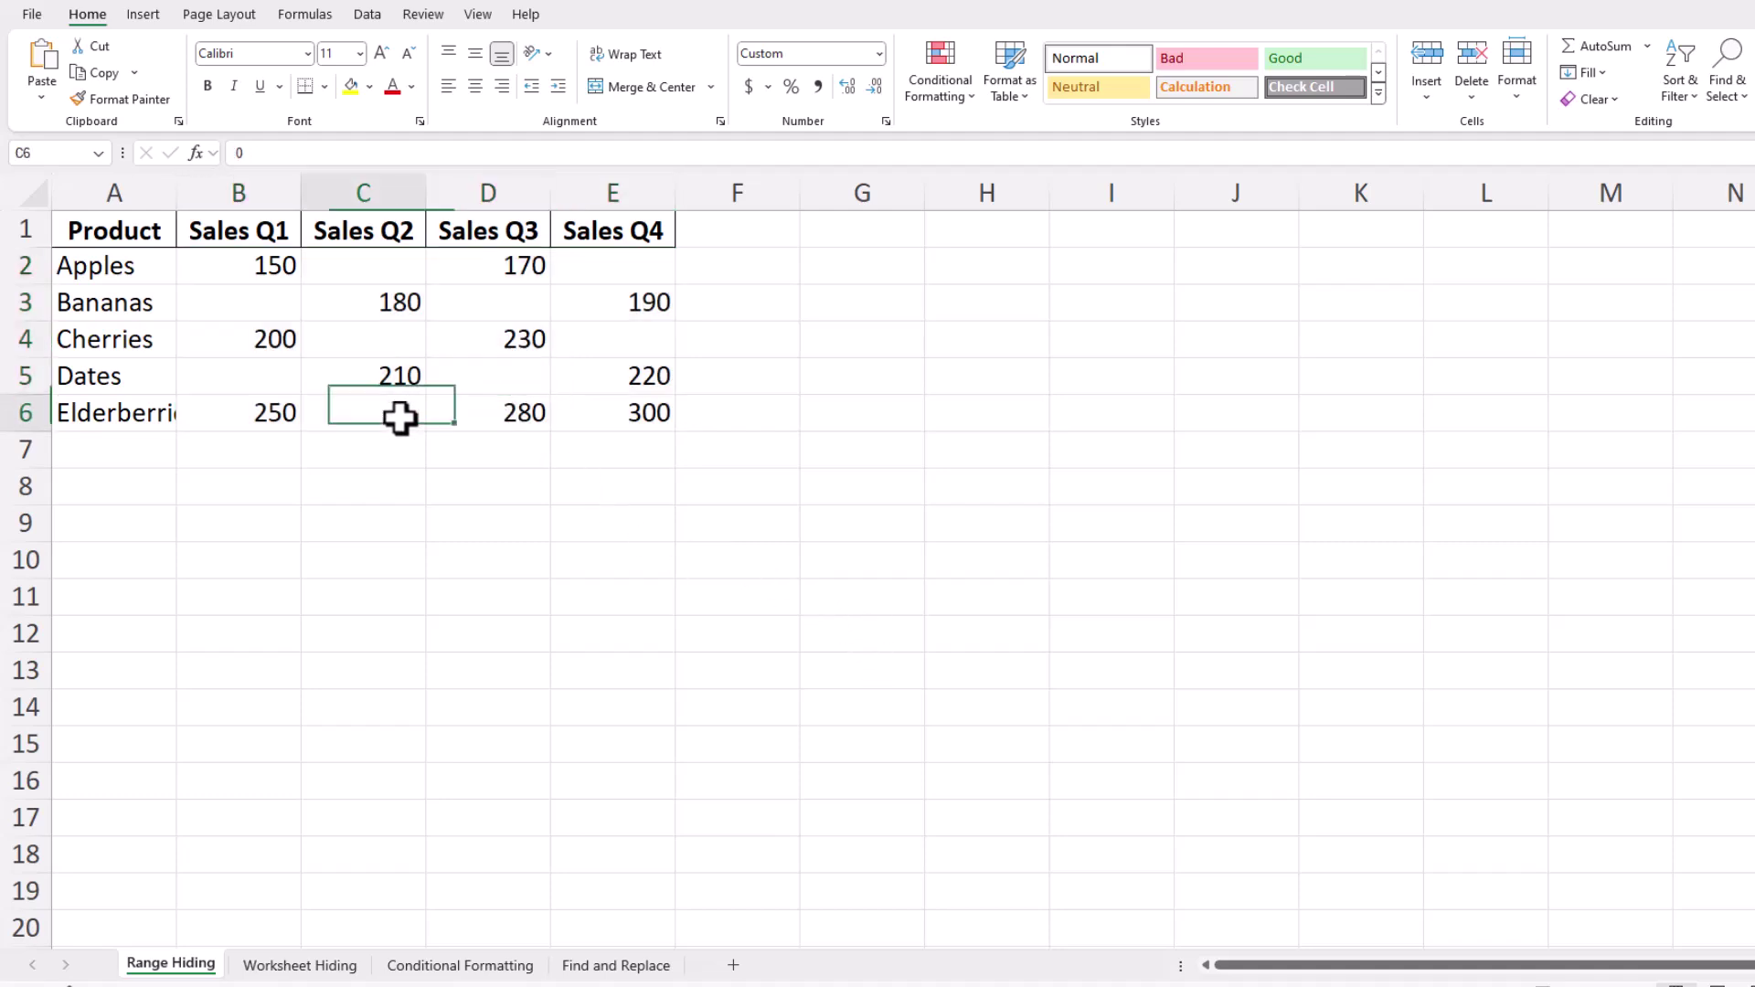
pyautogui.click(268, 375)
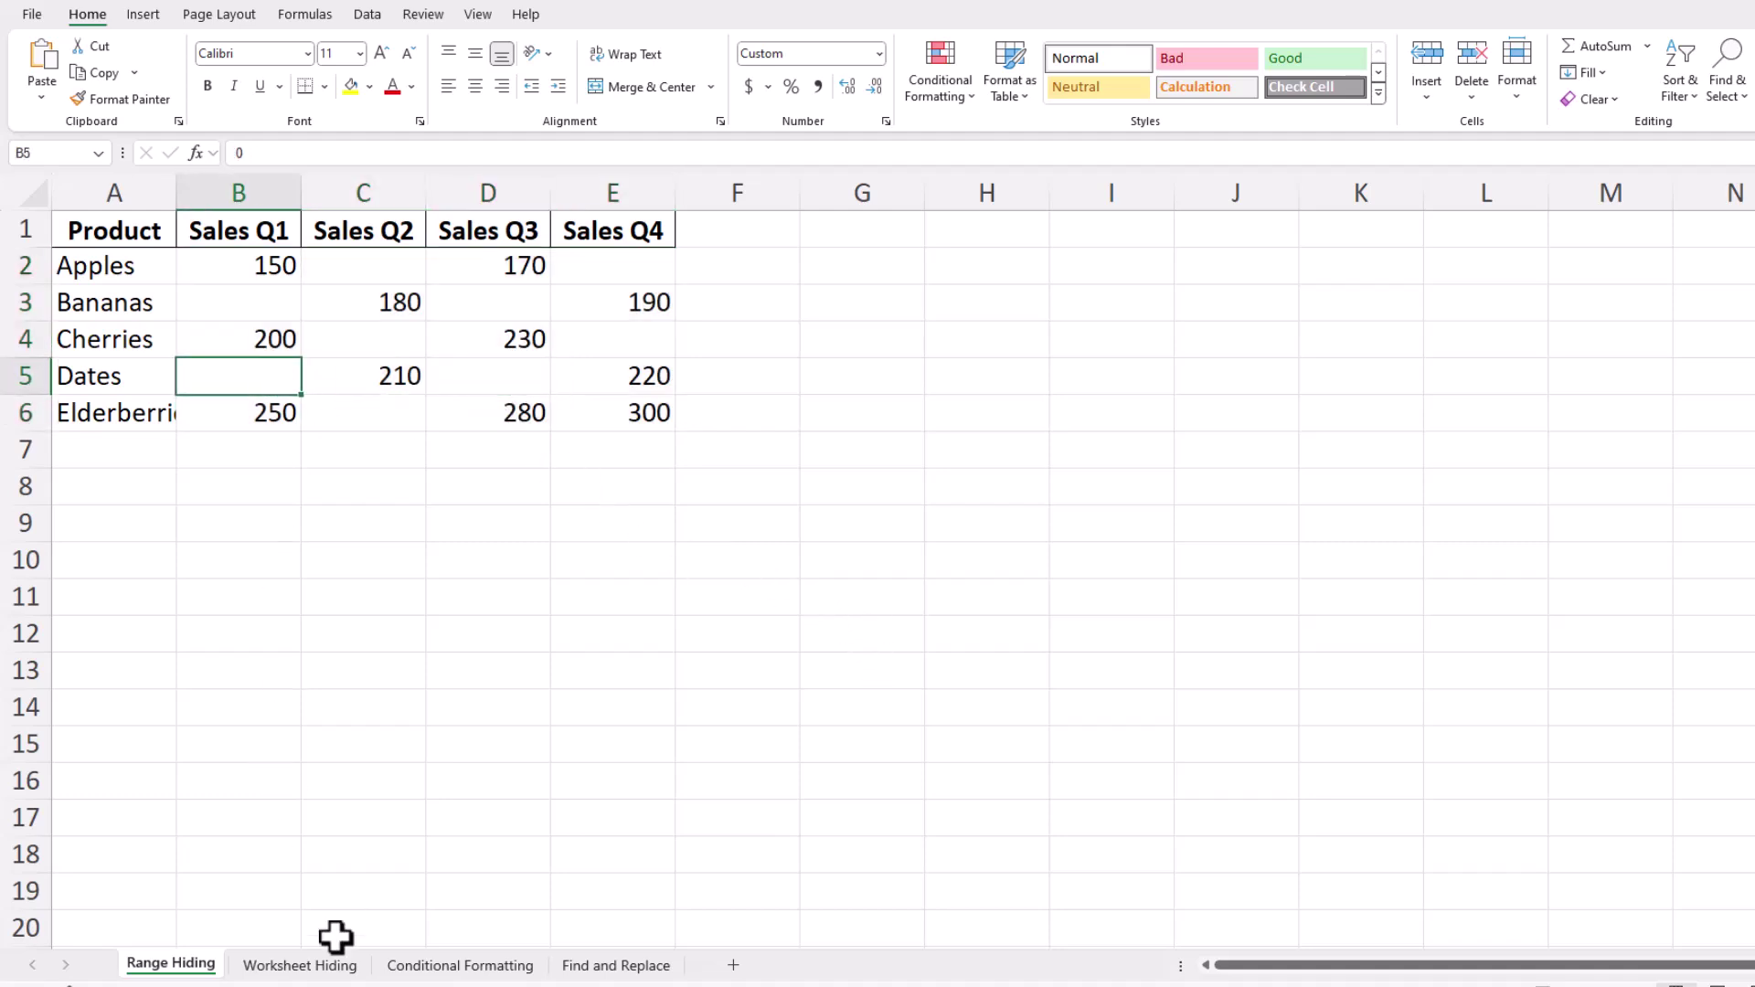
# On the Worksheet Hiding sheet, turn off 'Show a zero in cells that have zero value'
pyautogui.click(325, 967)
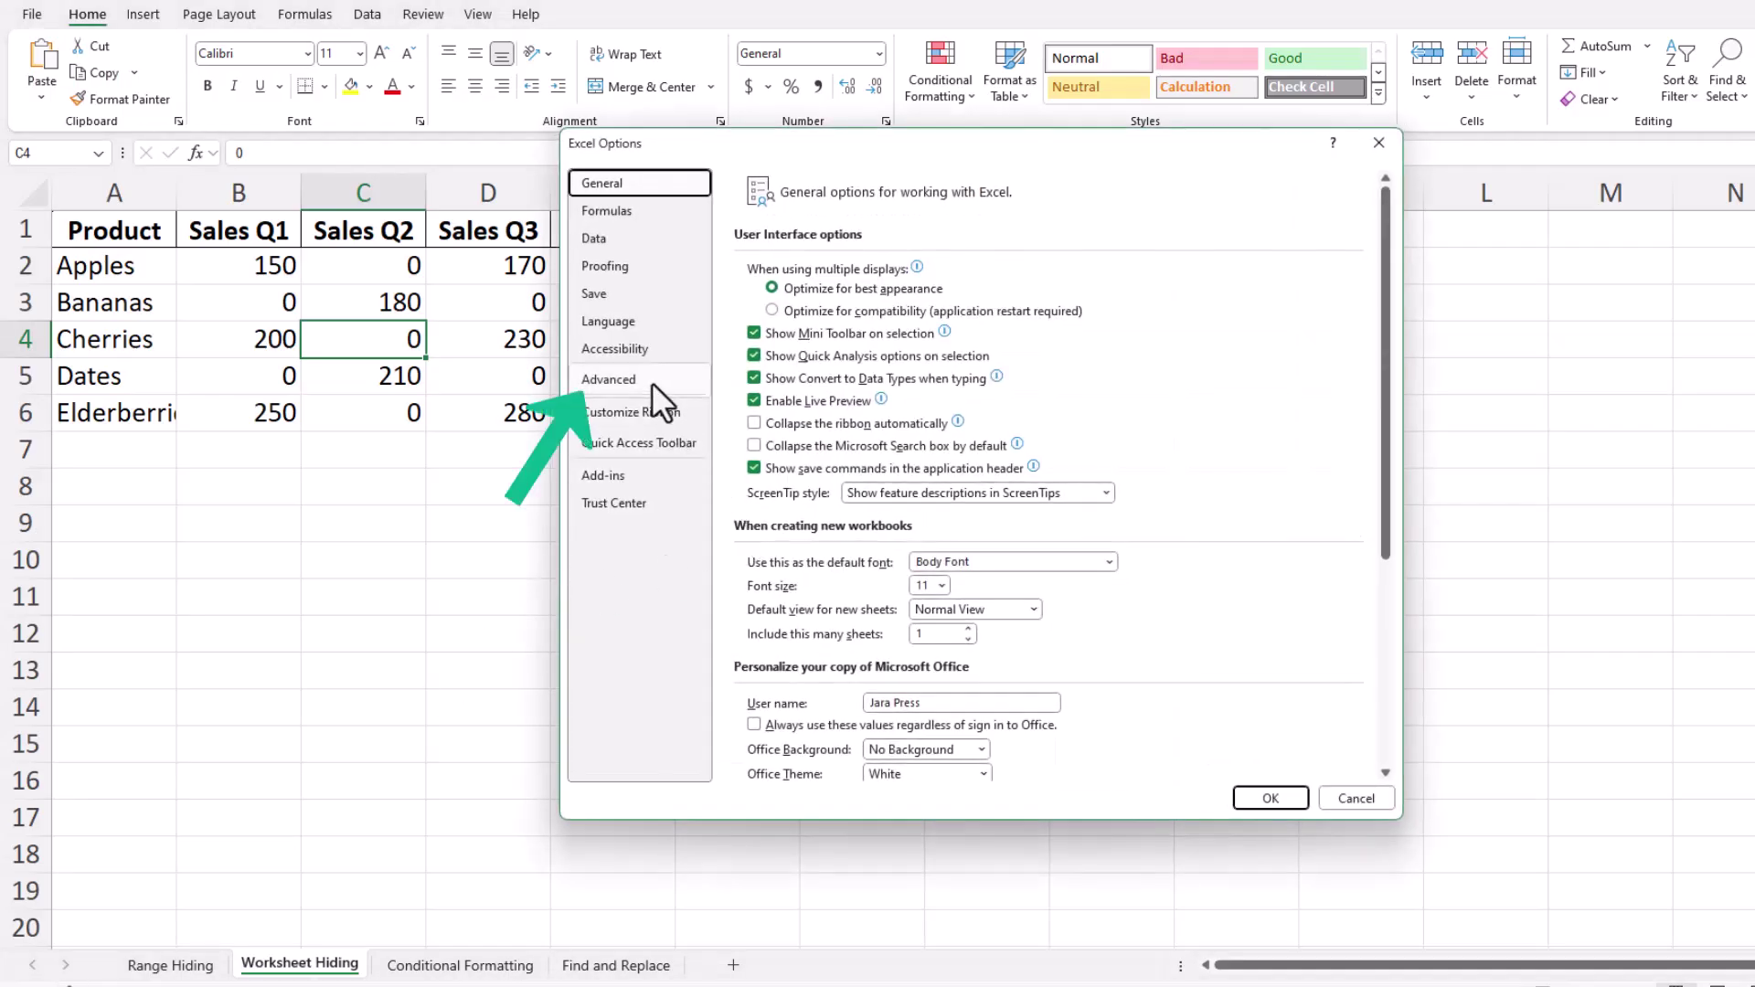
pyautogui.click(651, 382)
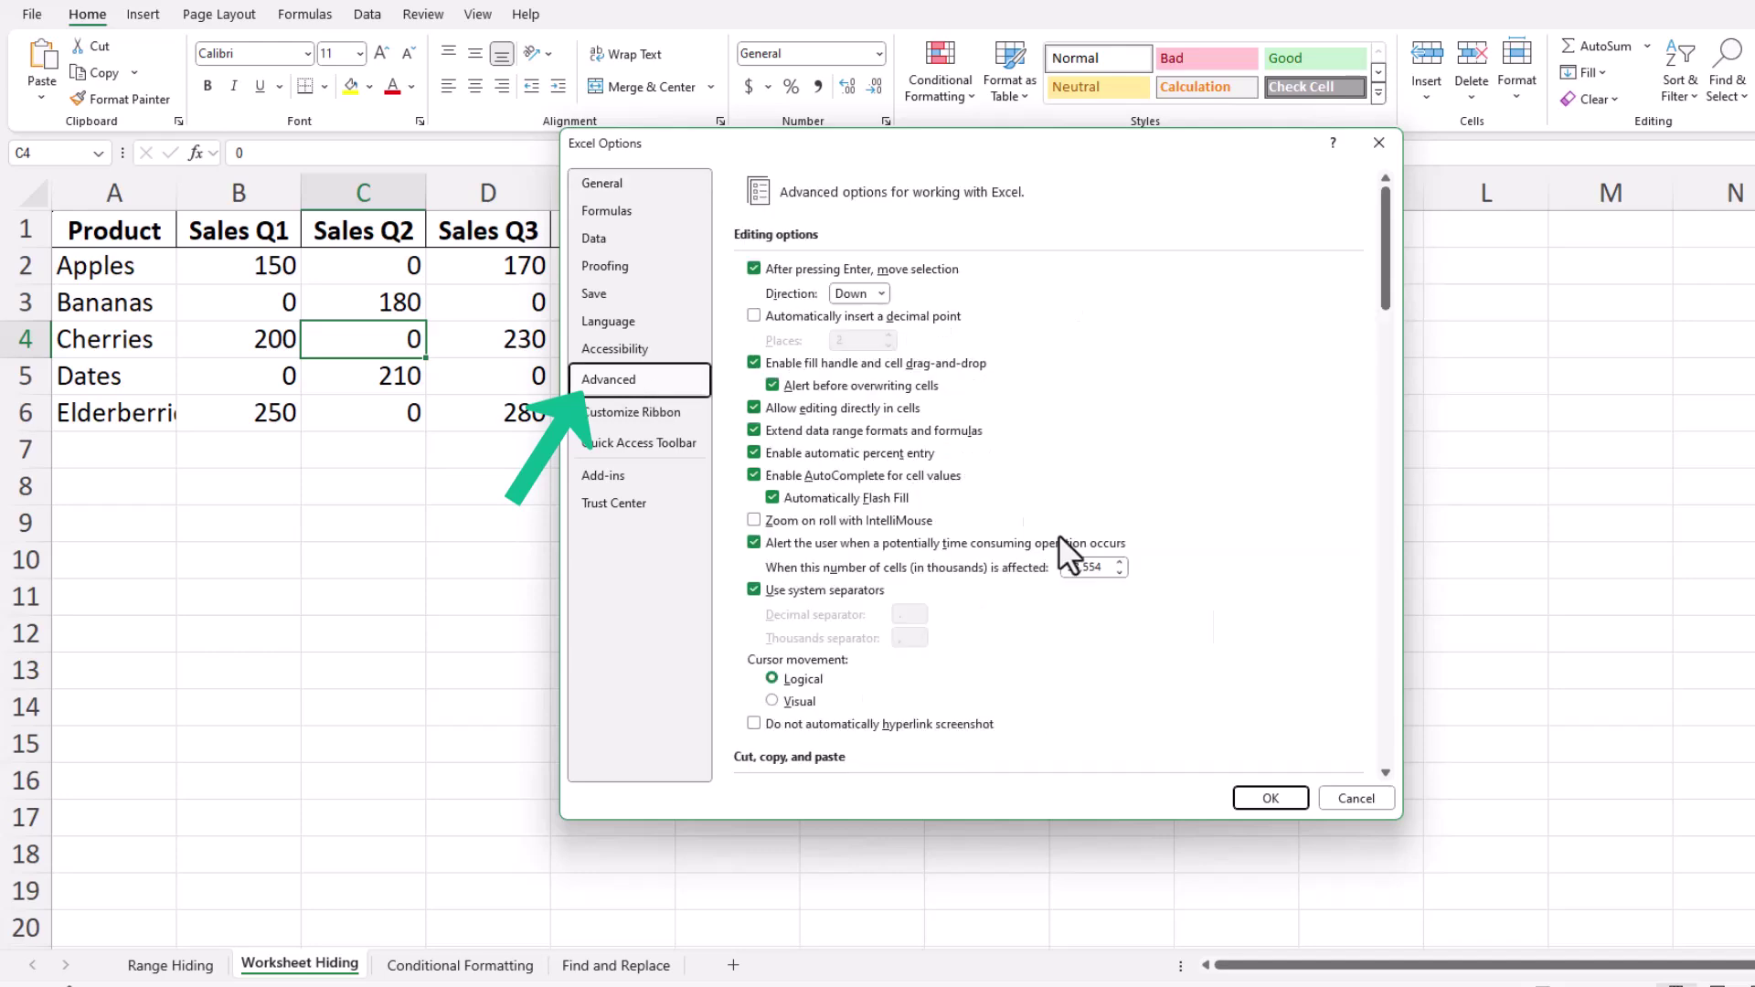
pyautogui.scroll(-15, 1389, 698)
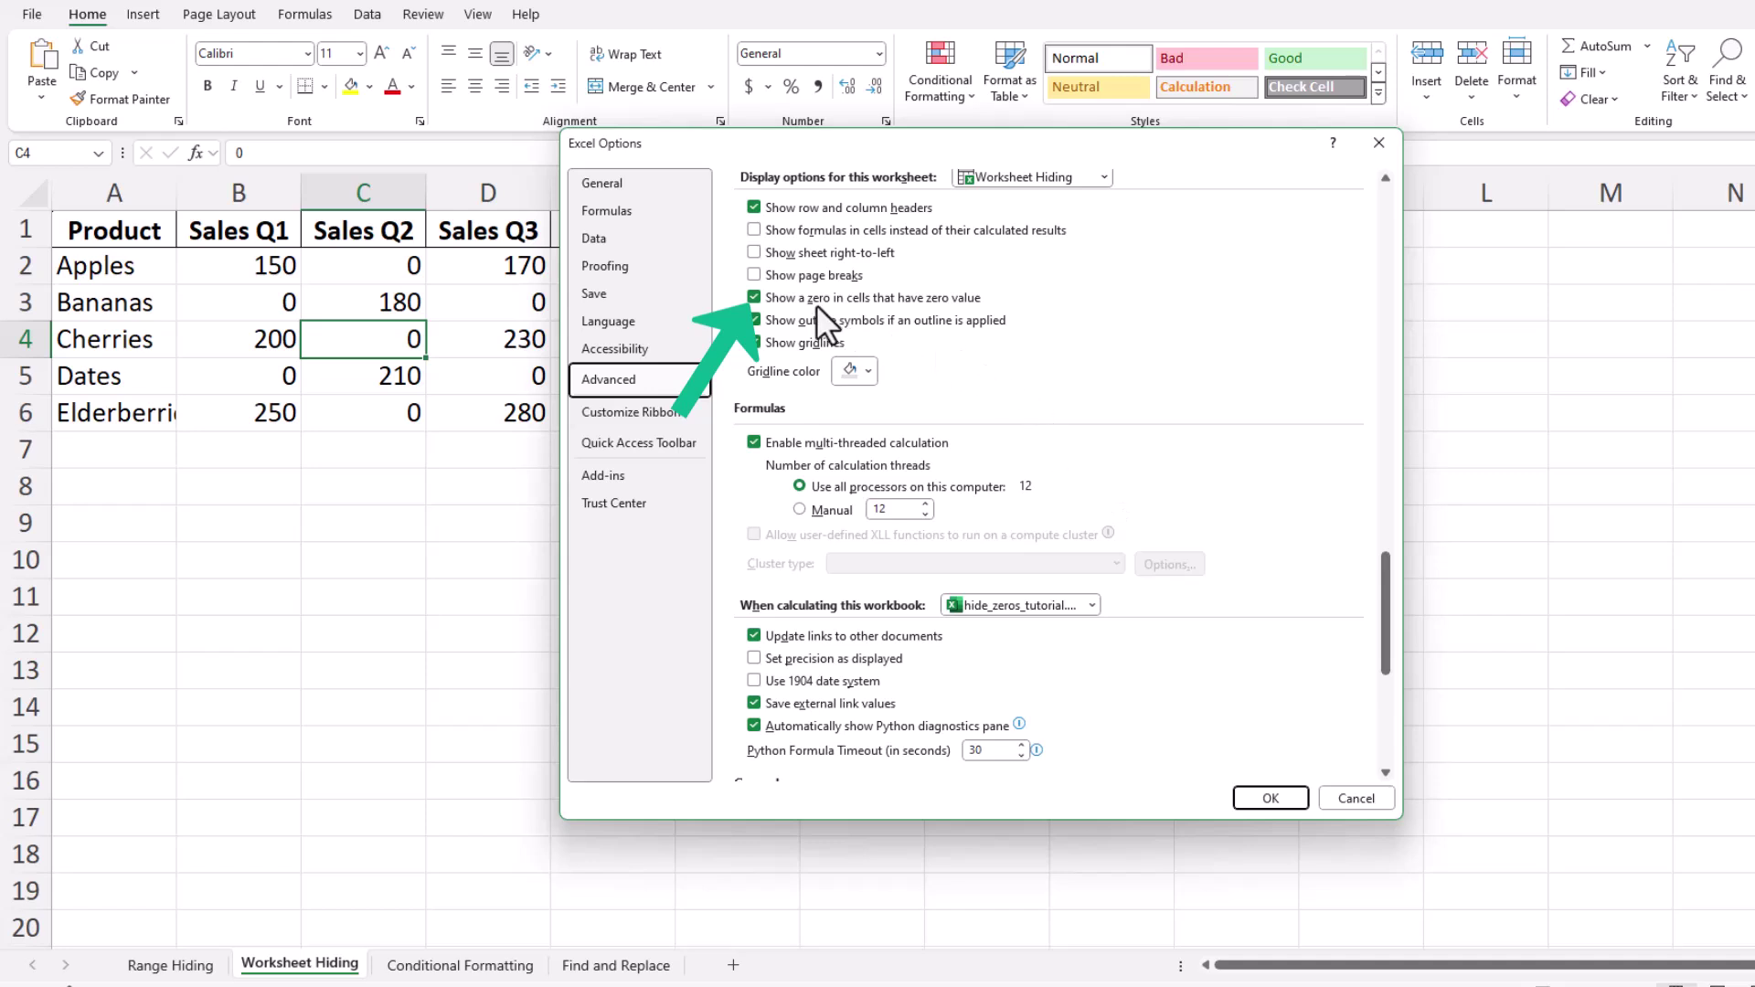
pyautogui.click(753, 298)
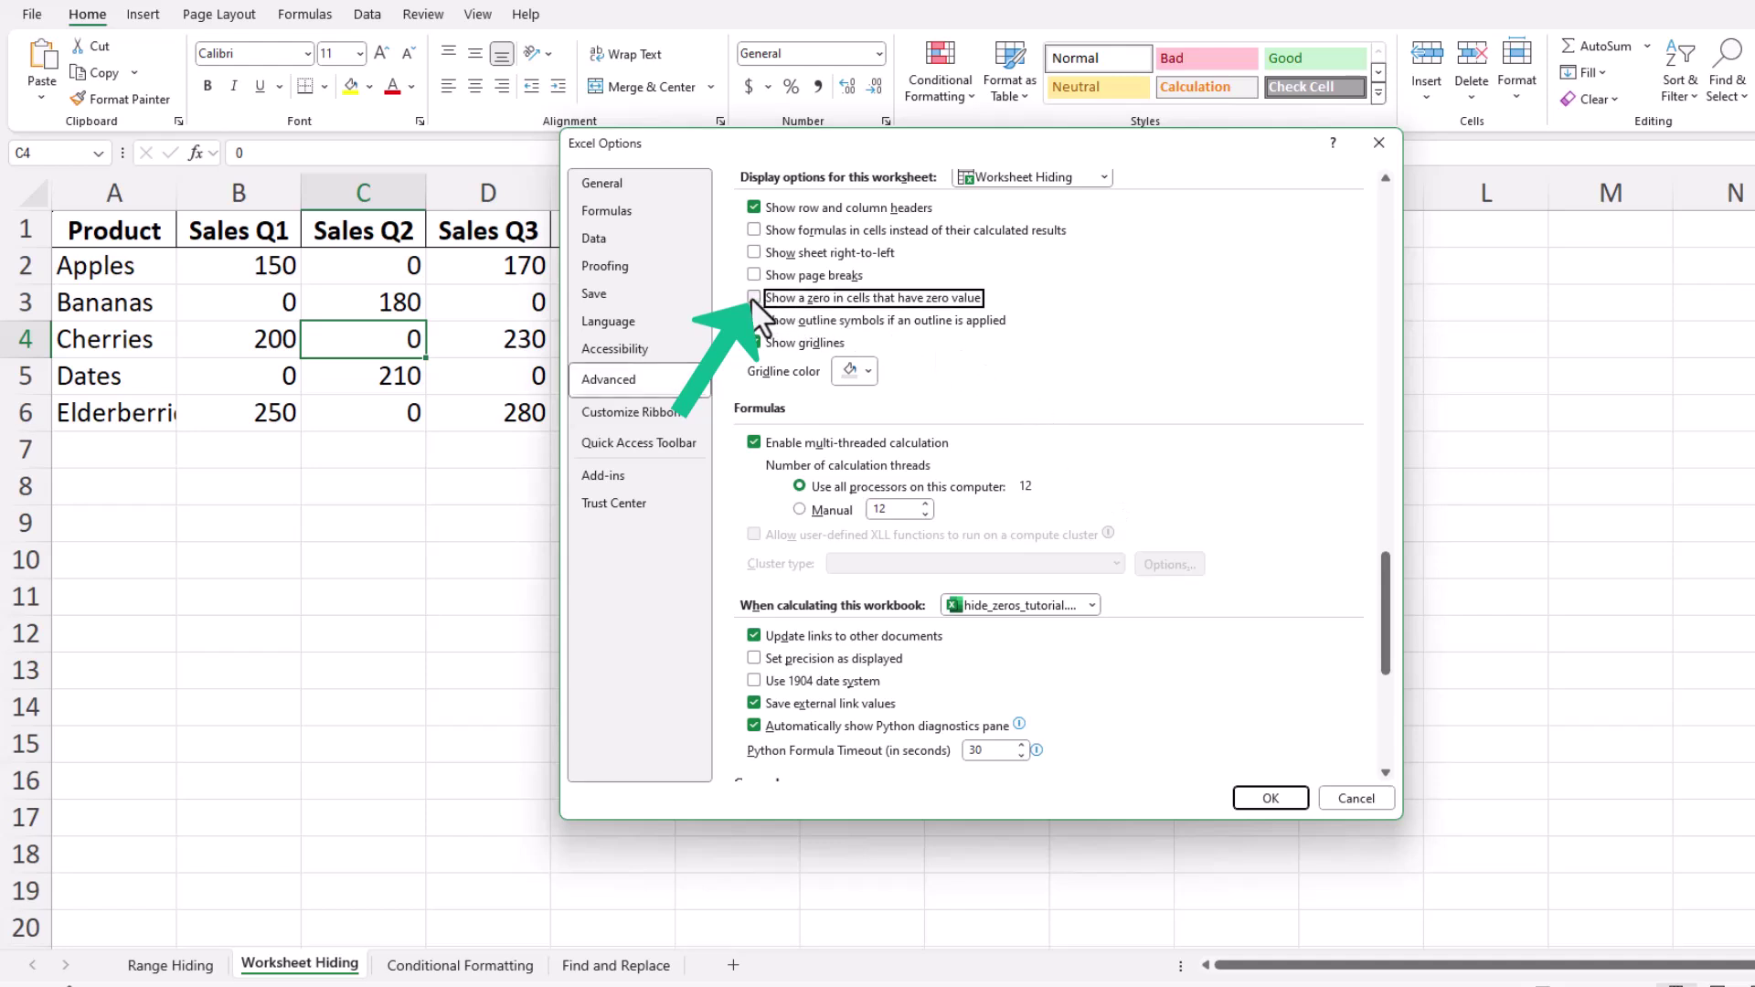
pyautogui.click(1286, 795)
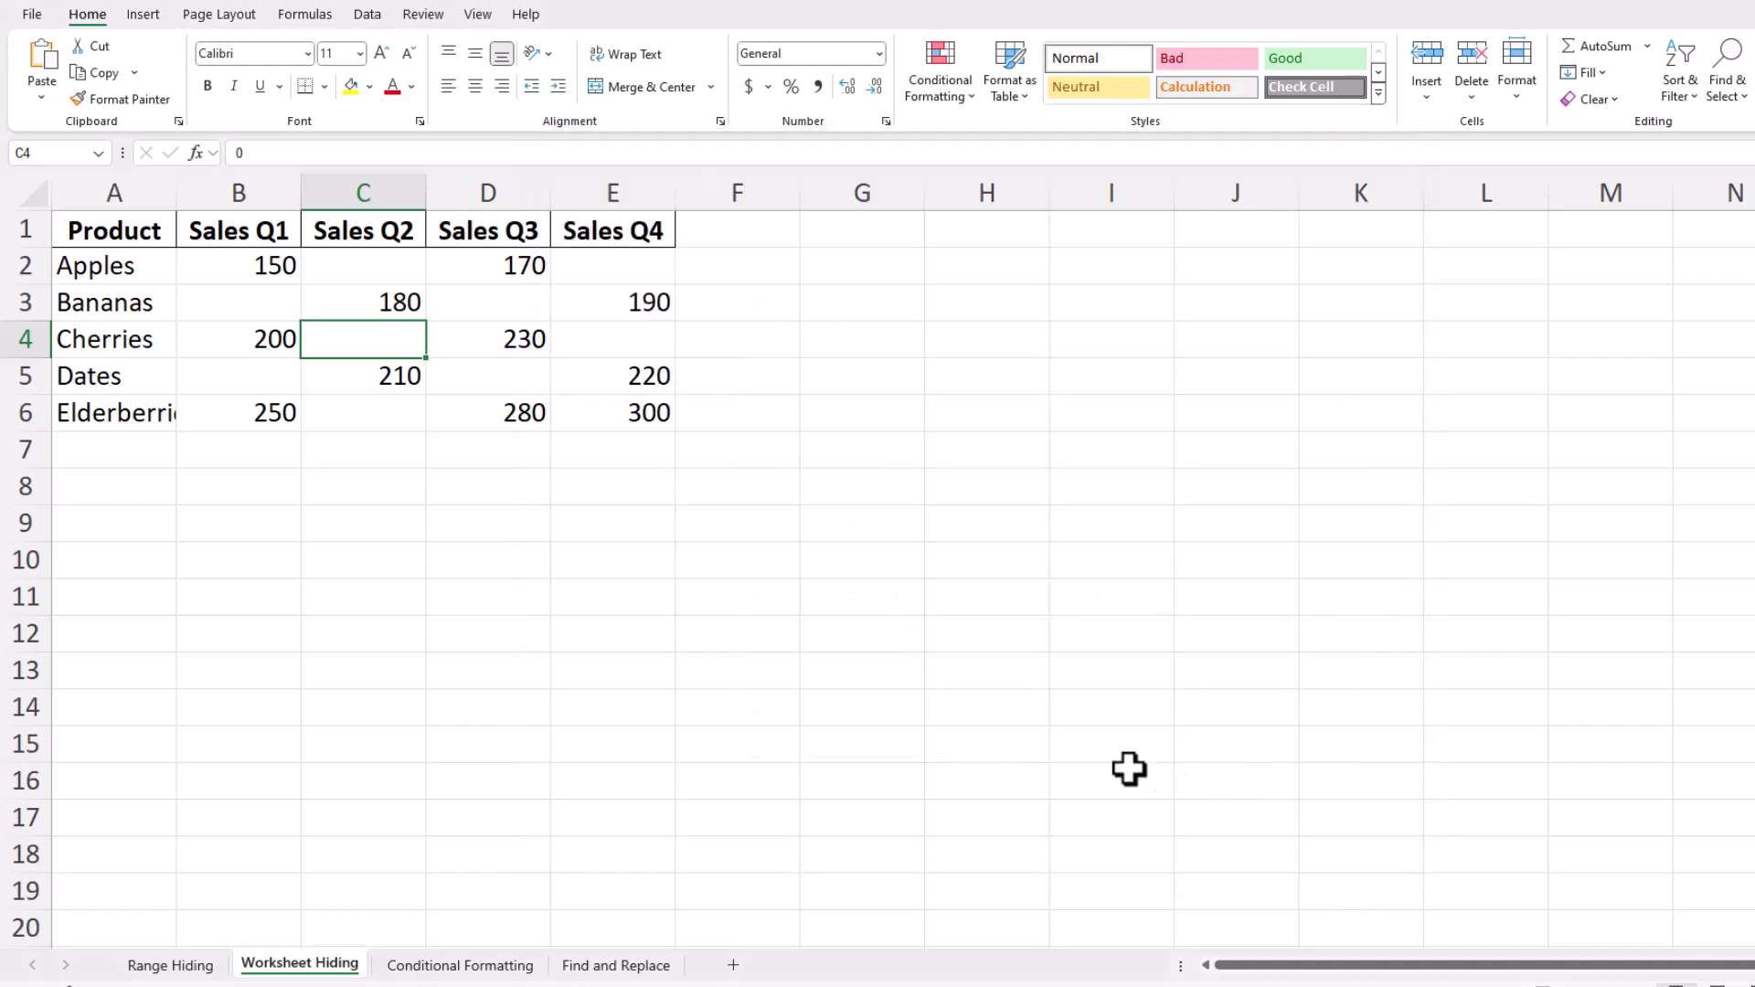
# Confirm that blank cells E4, D5, C6, B5, B3 and C2 still hold 0, then go to the Conditional Formatting sheet
pyautogui.click(618, 342)
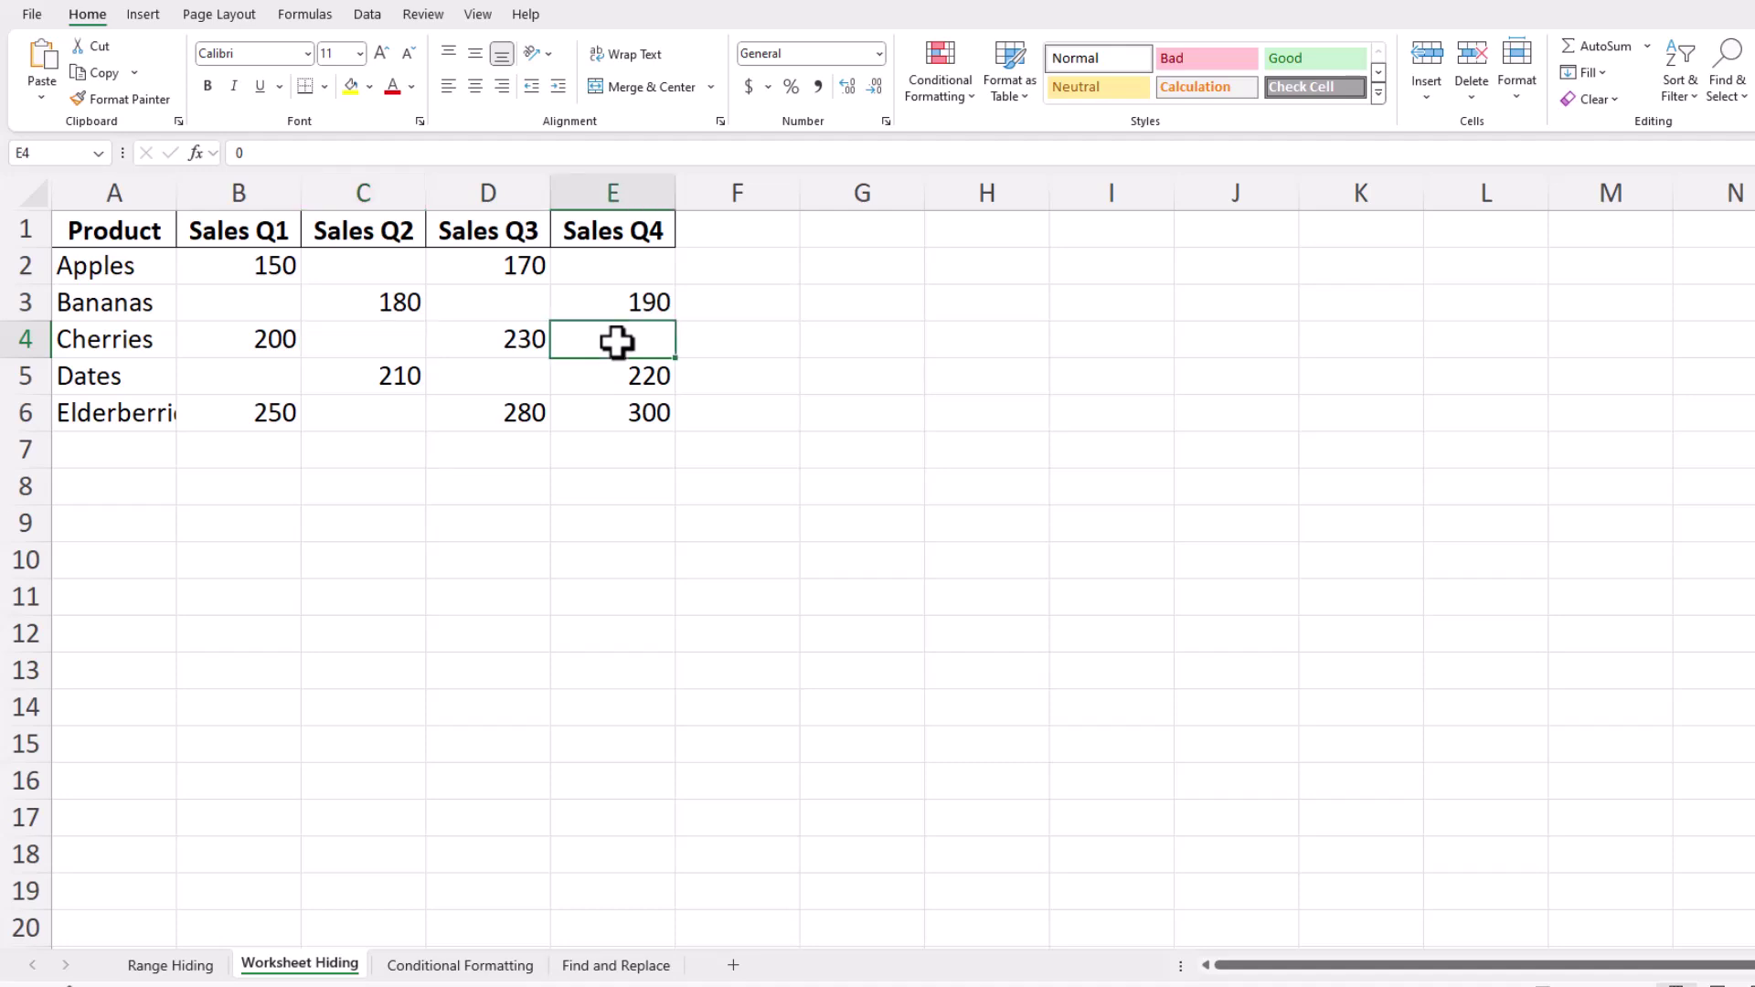
pyautogui.click(502, 380)
pyautogui.click(407, 412)
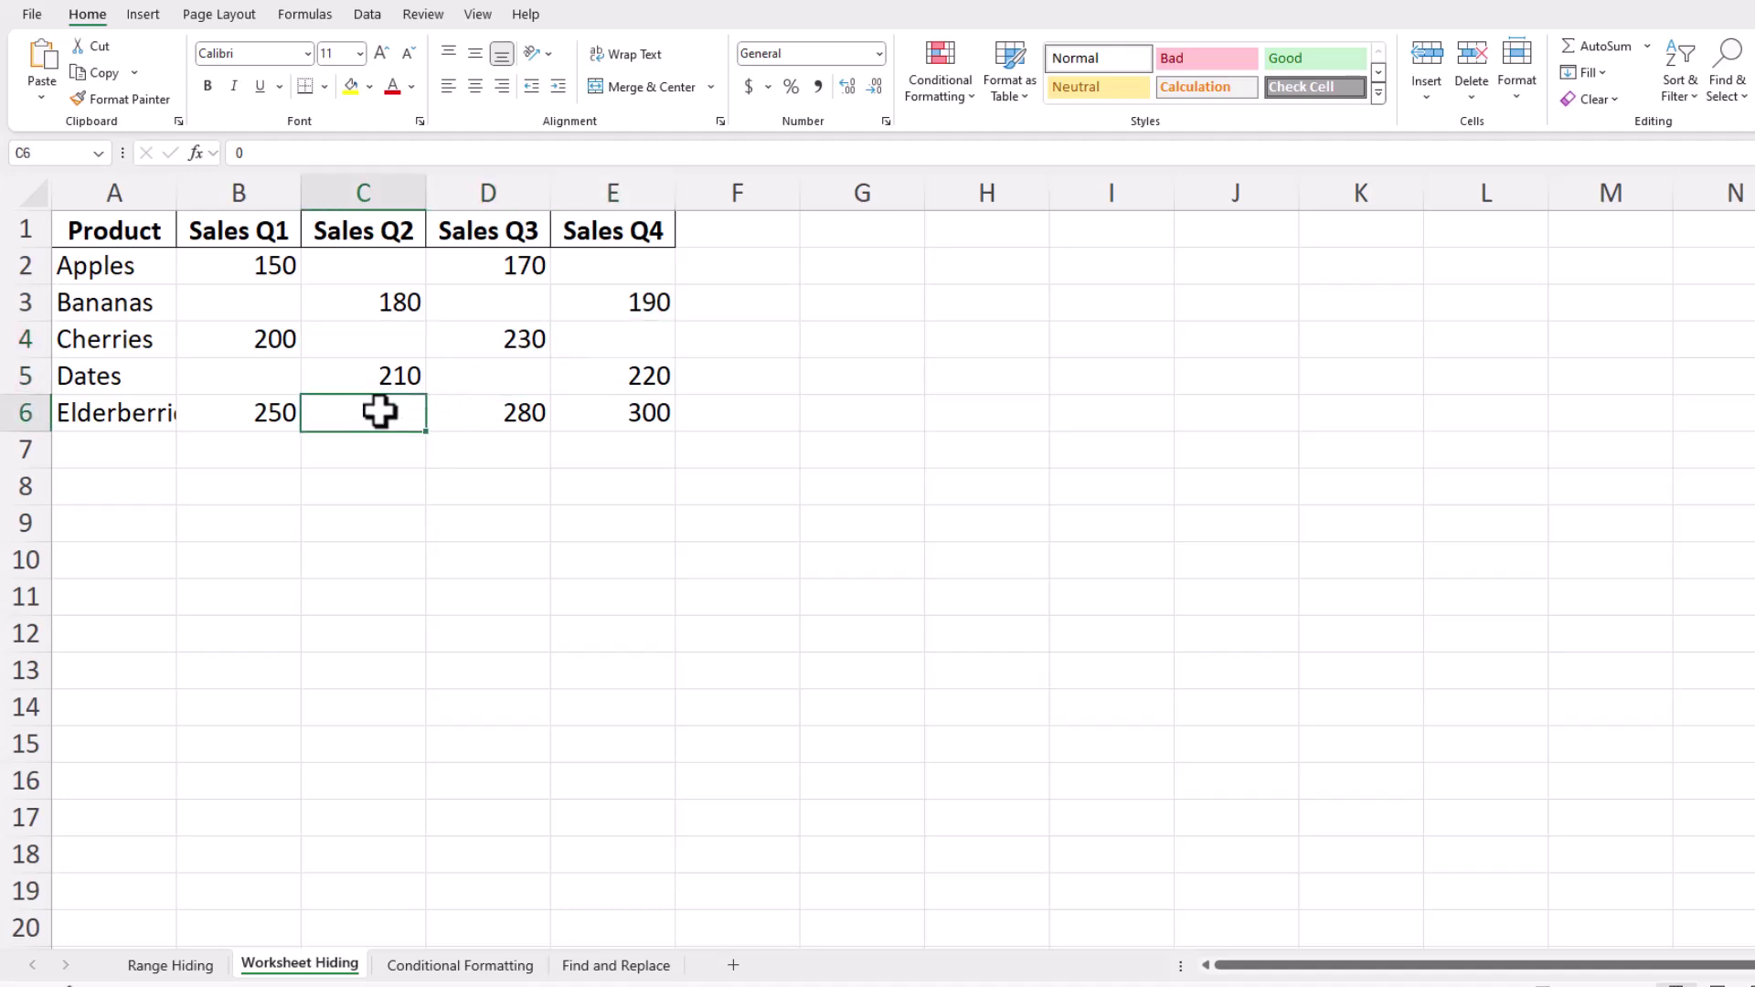
pyautogui.click(272, 377)
pyautogui.click(259, 306)
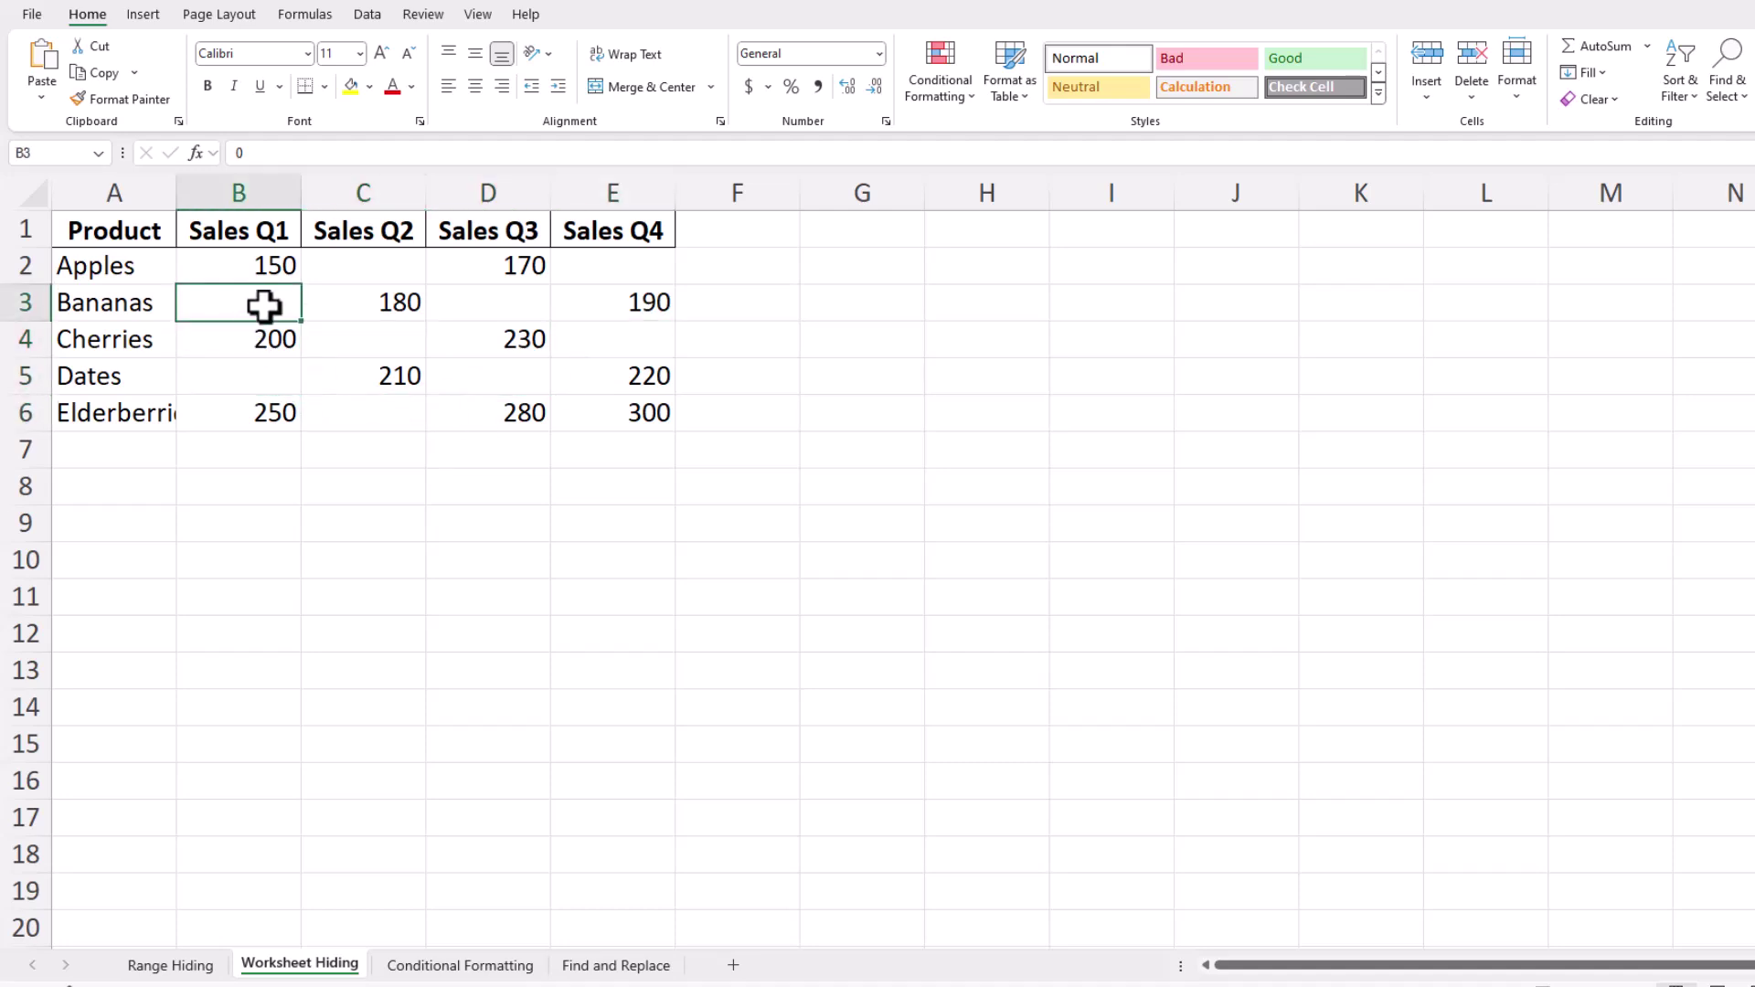
pyautogui.click(354, 270)
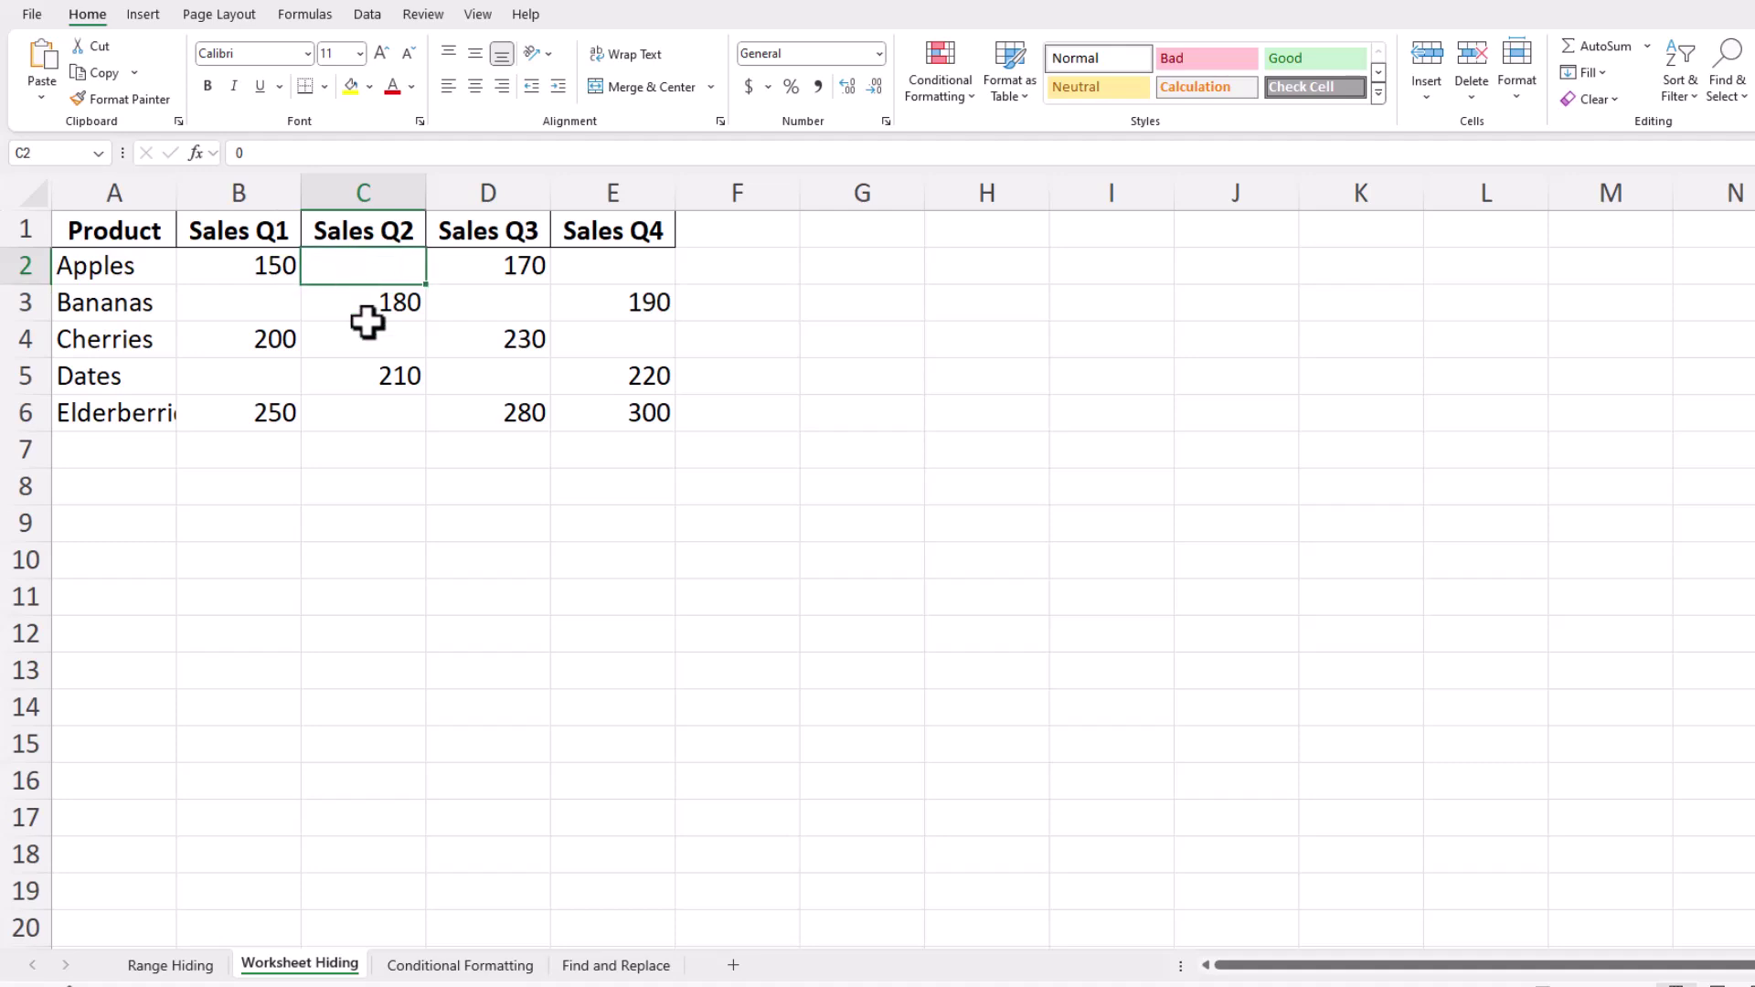
pyautogui.click(496, 968)
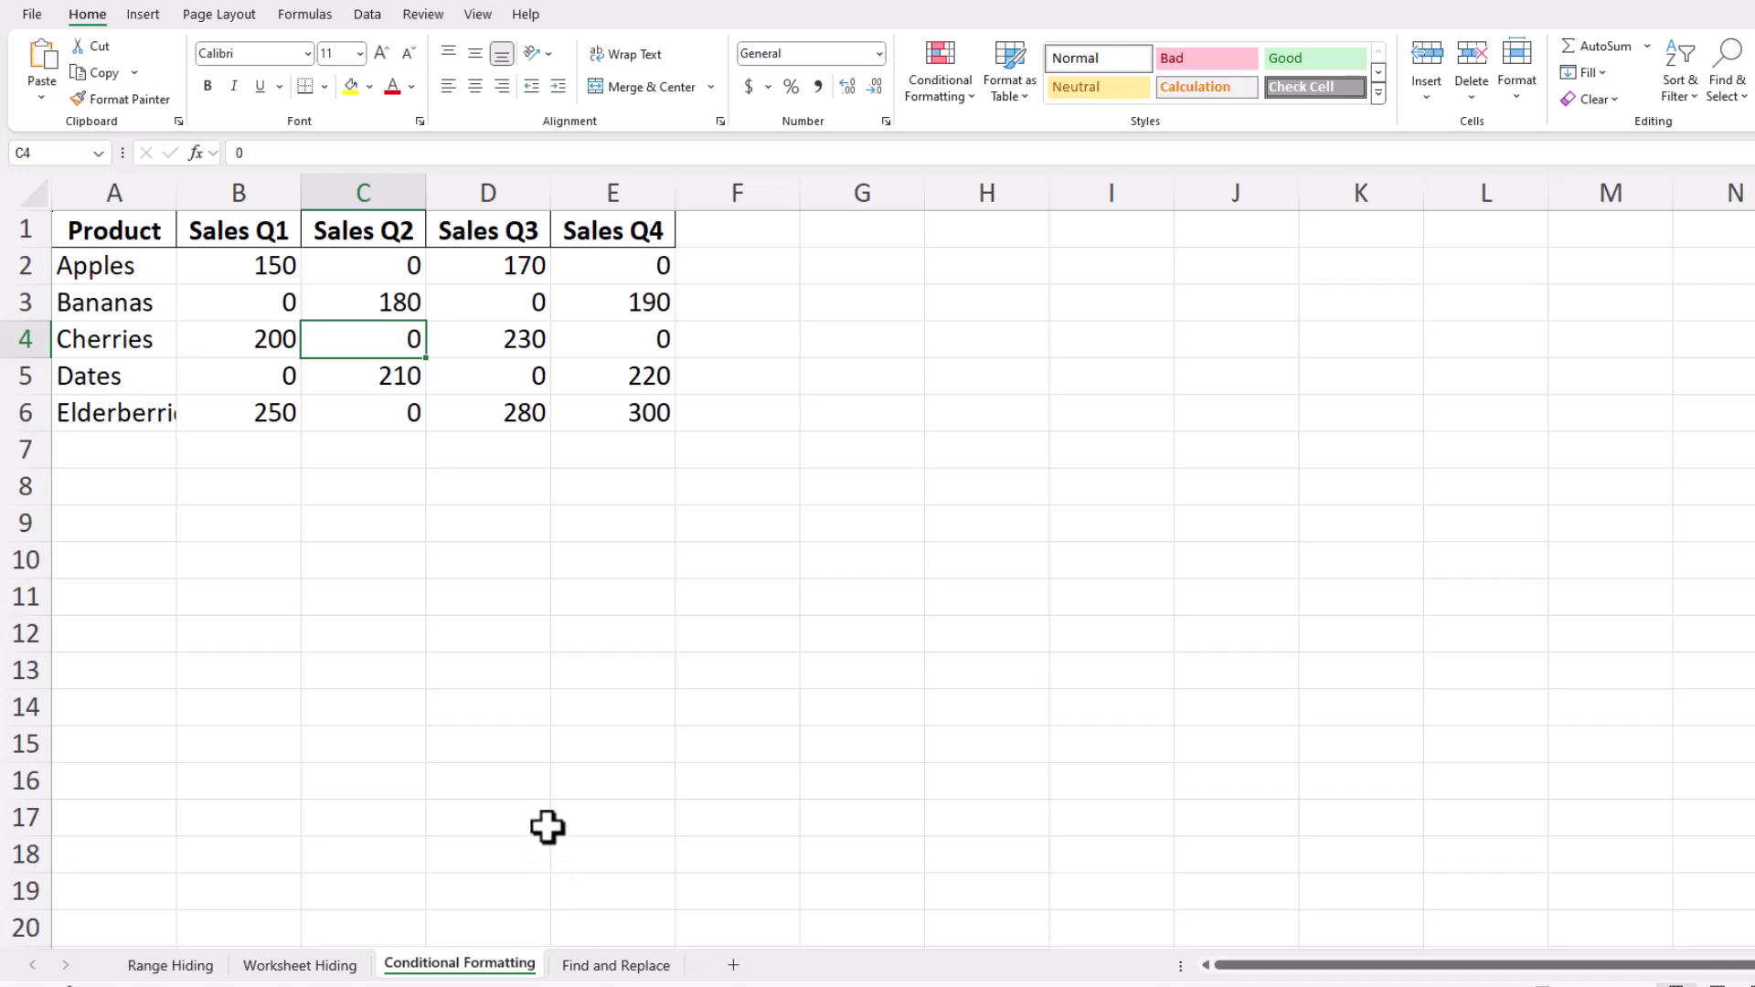
# Create a new conditional formatting rule for B2:E6 targeting cells whose value is equal to 0
pyautogui.moveTo(272, 275); pyautogui.dragTo(576, 413)
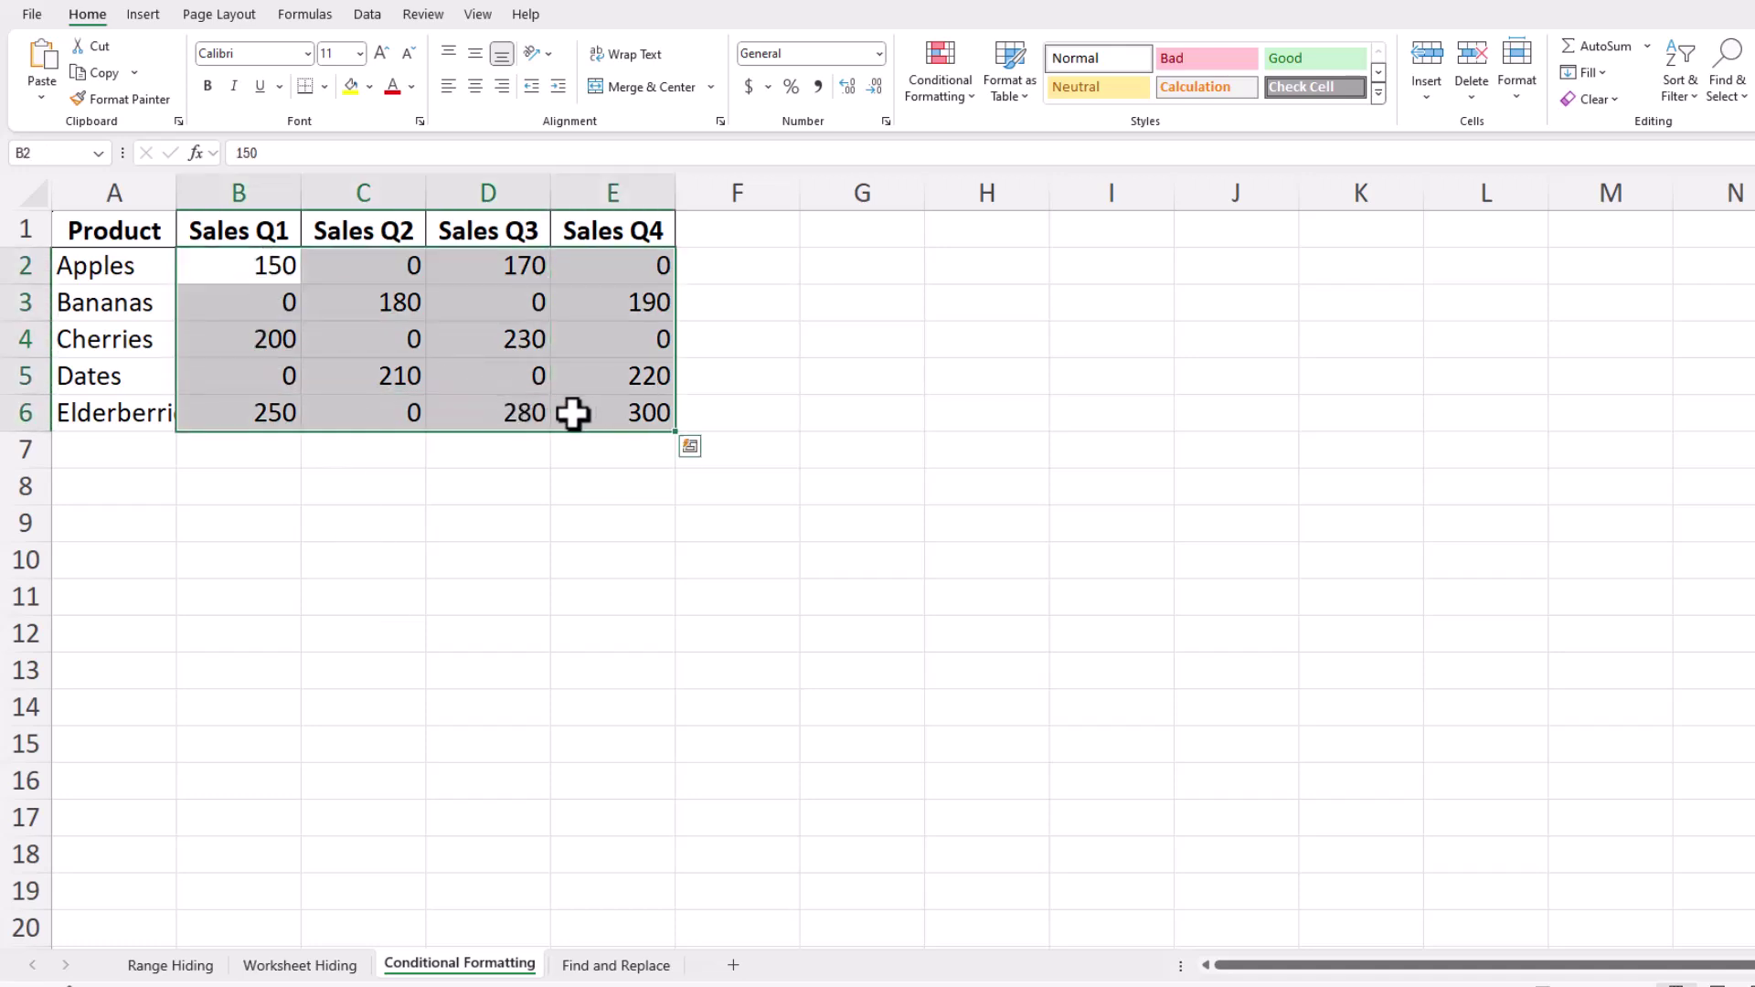
pyautogui.click(972, 81)
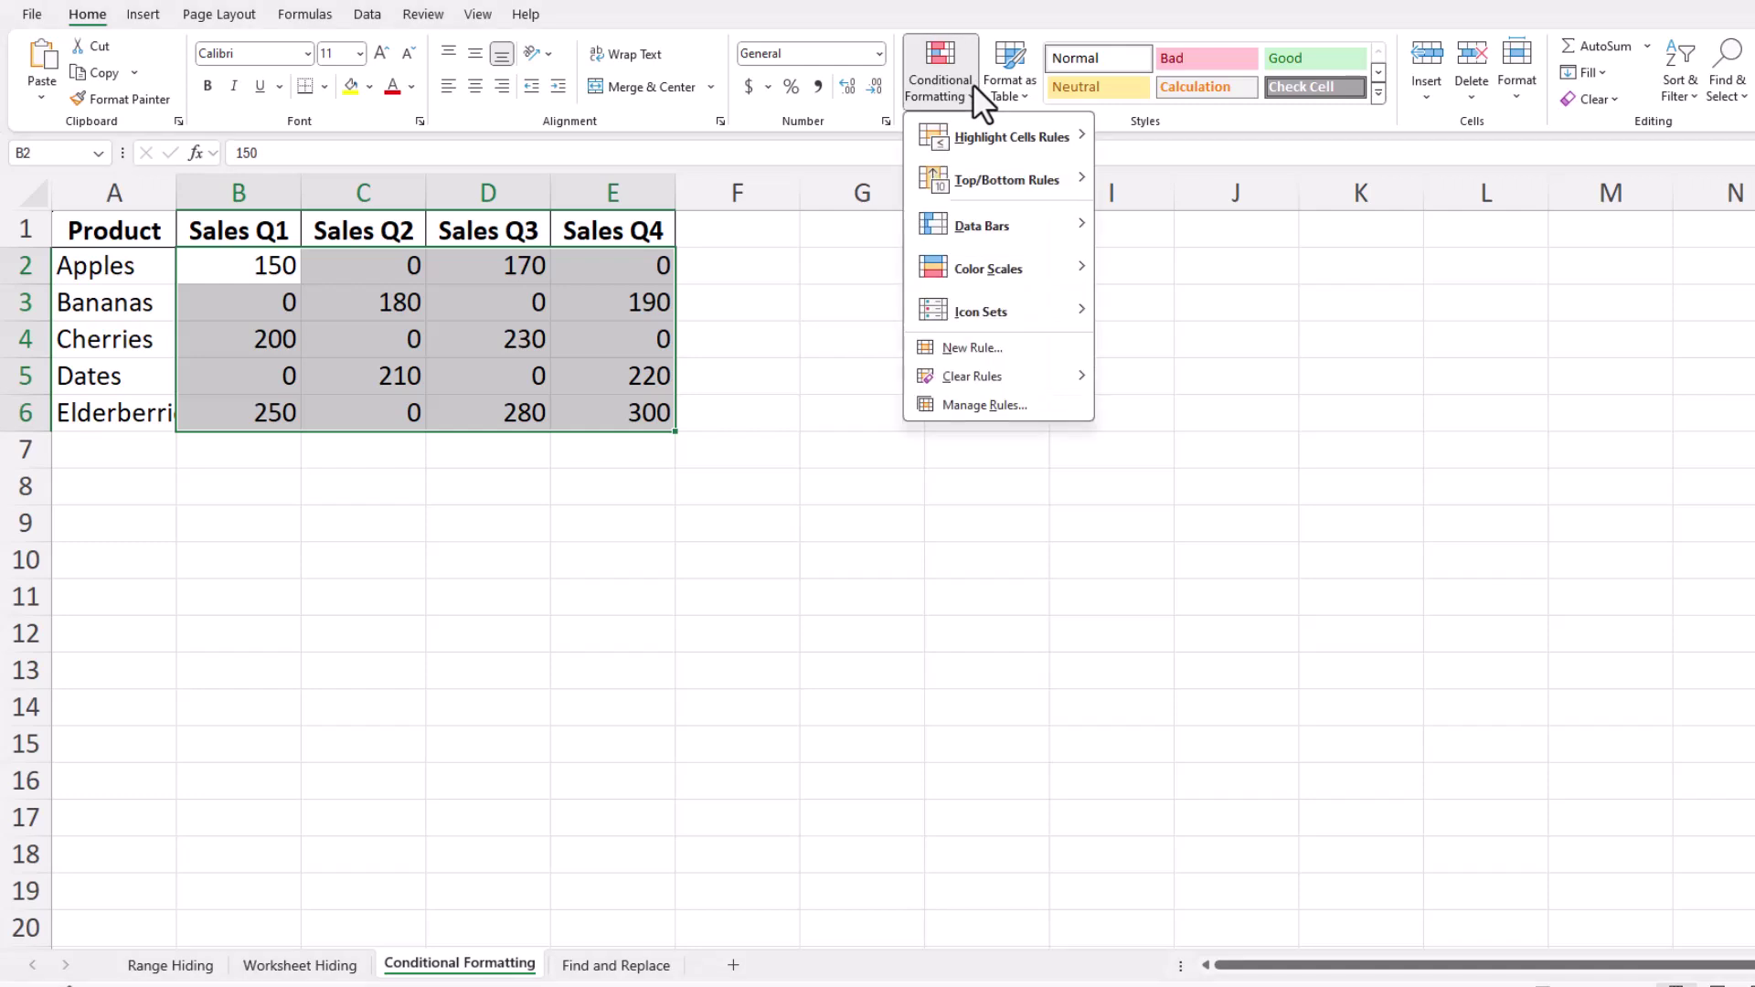
pyautogui.click(976, 347)
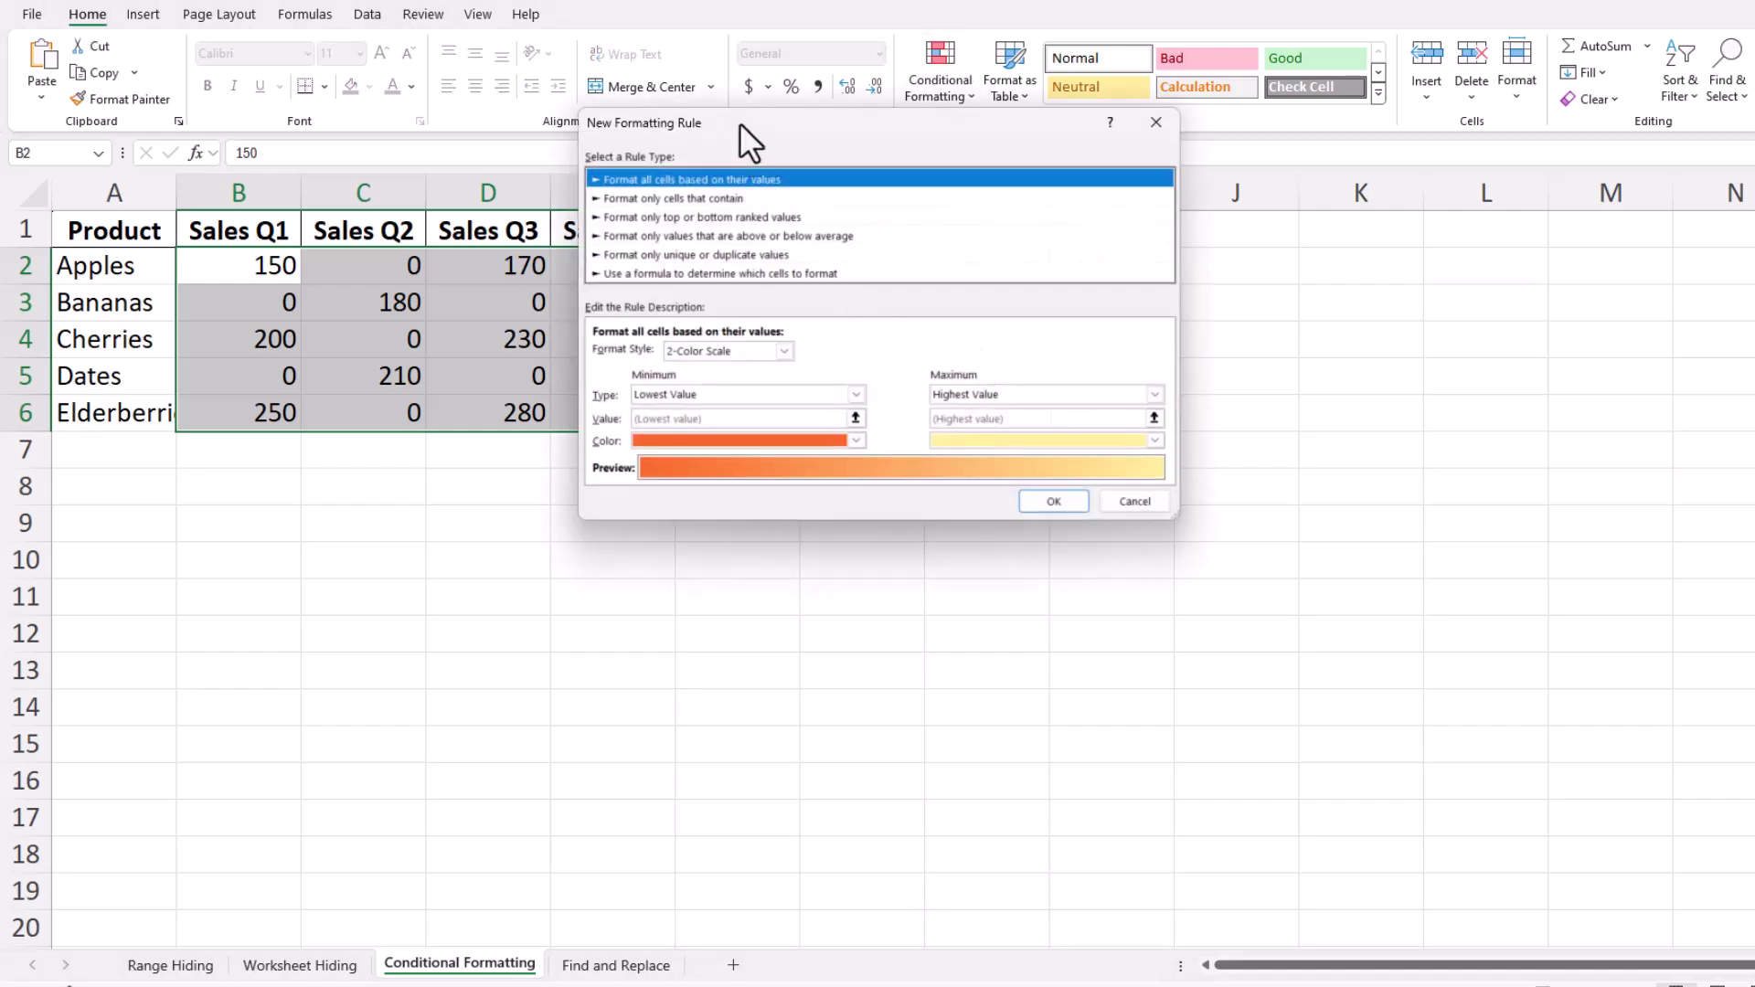
pyautogui.moveTo(738, 122); pyautogui.dragTo(882, 170)
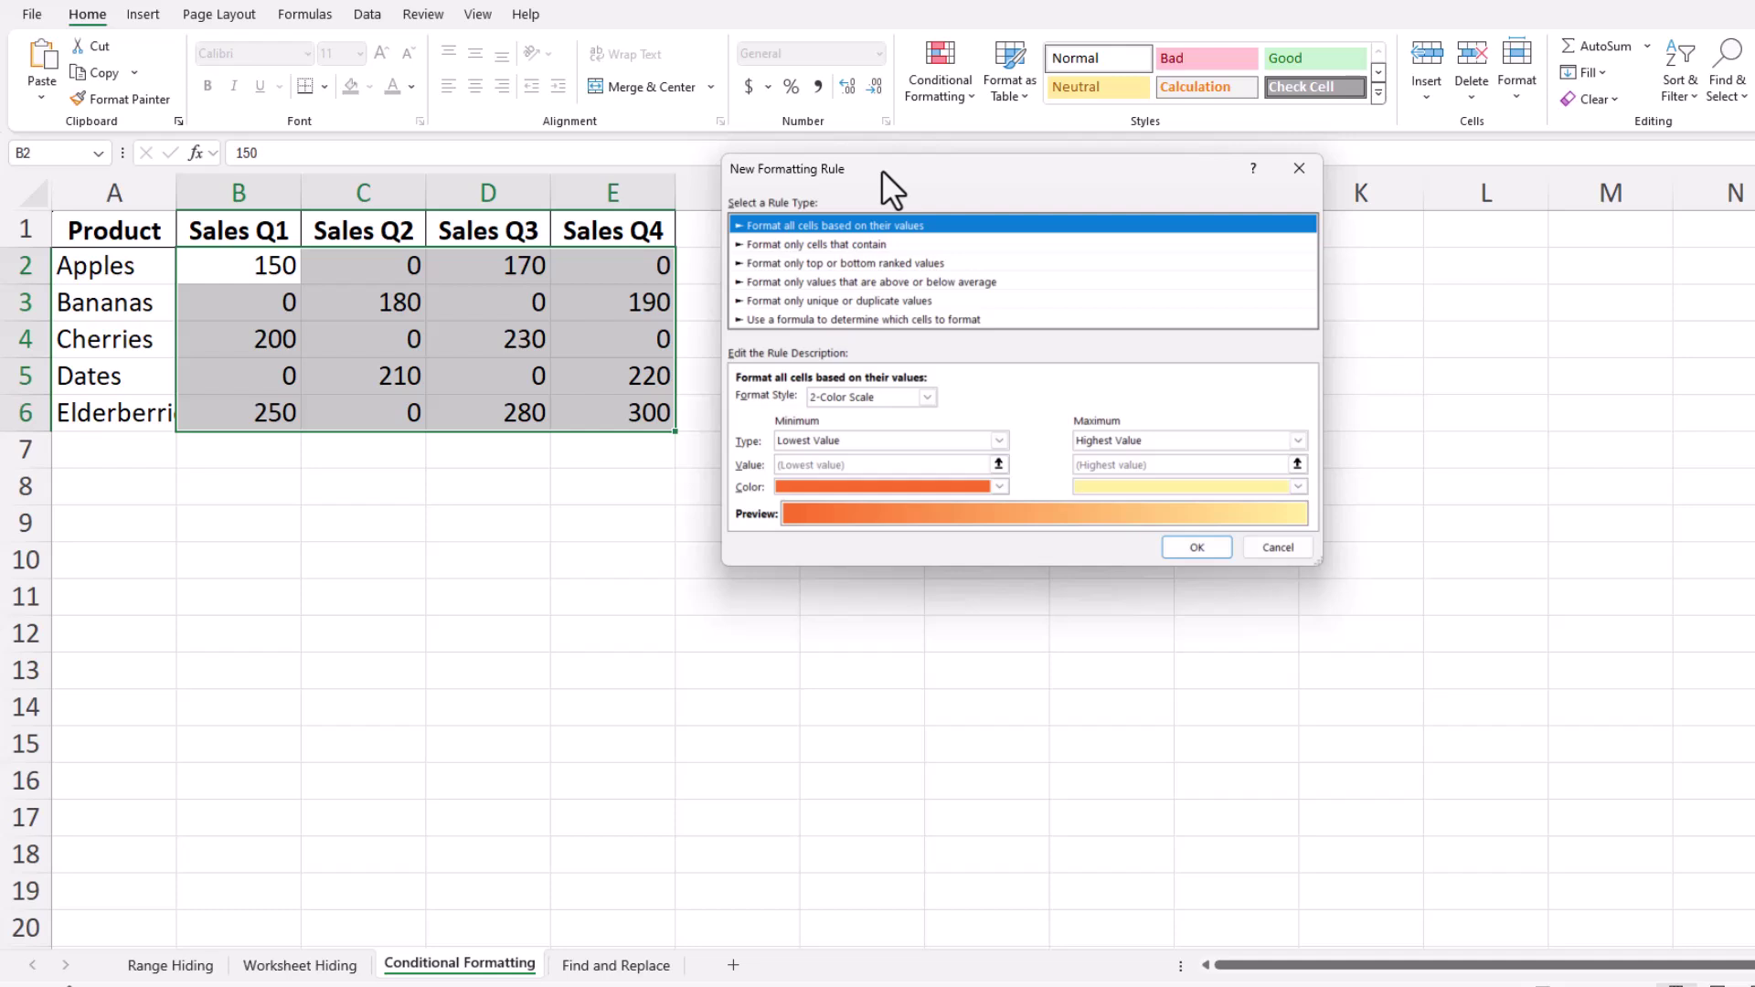
pyautogui.click(863, 245)
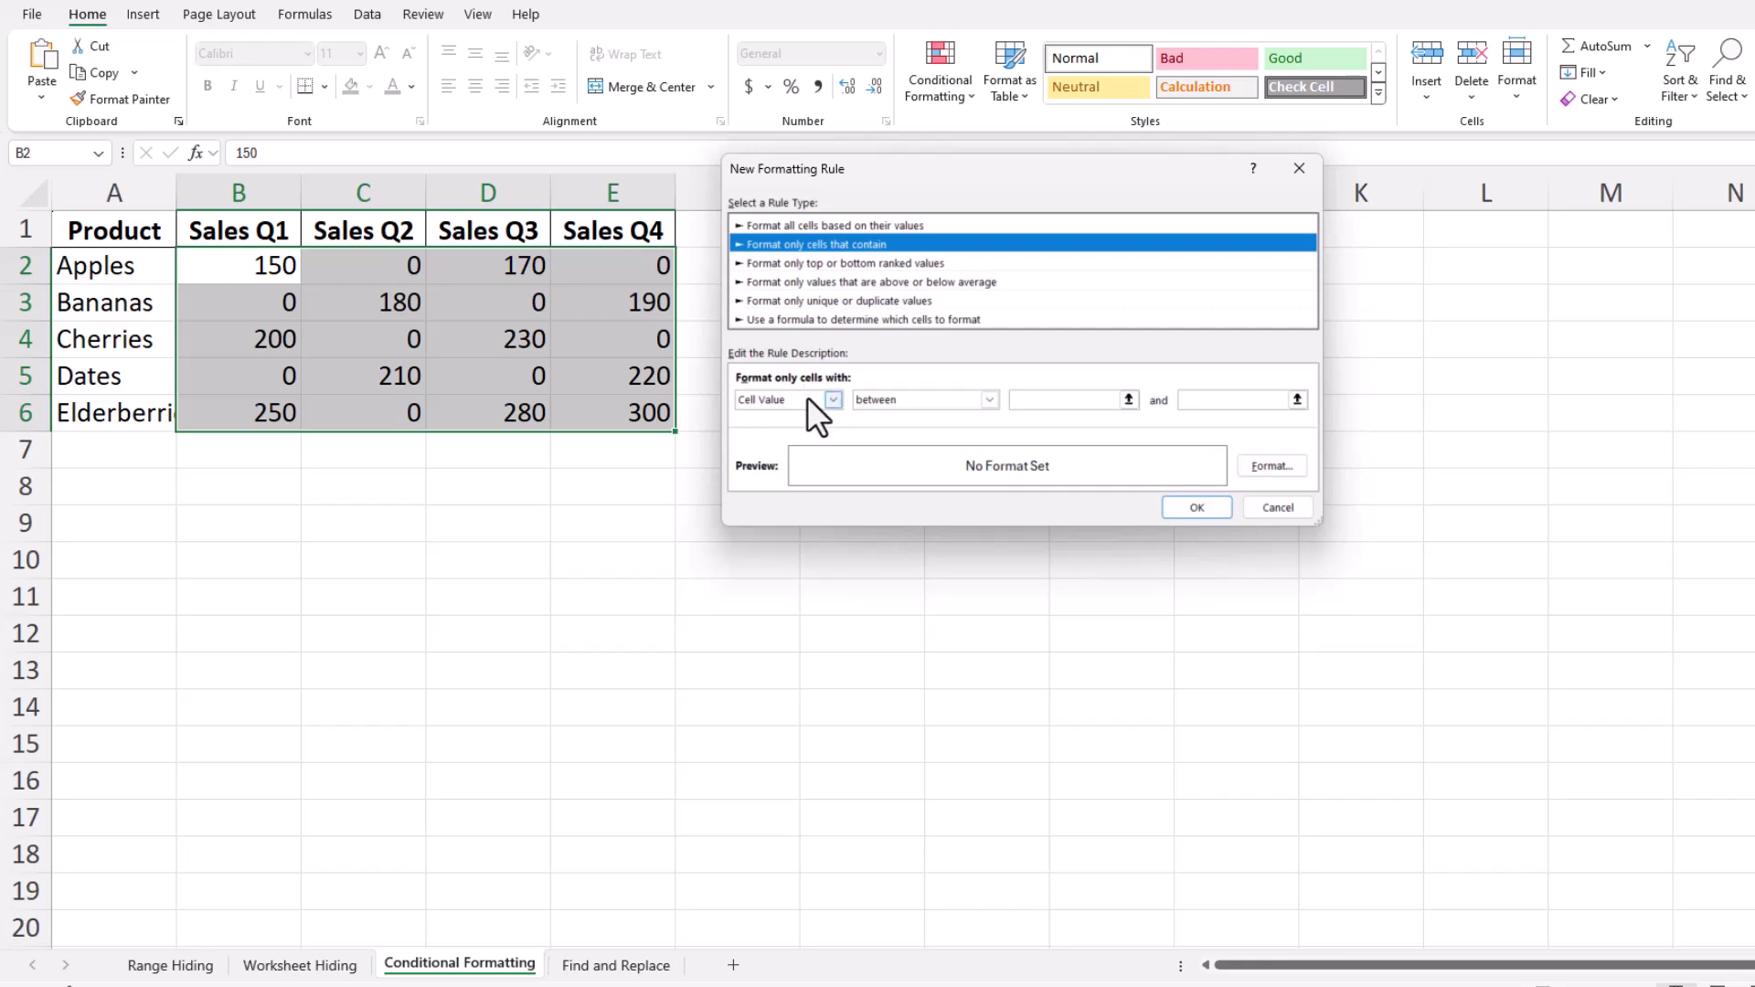
pyautogui.click(832, 400)
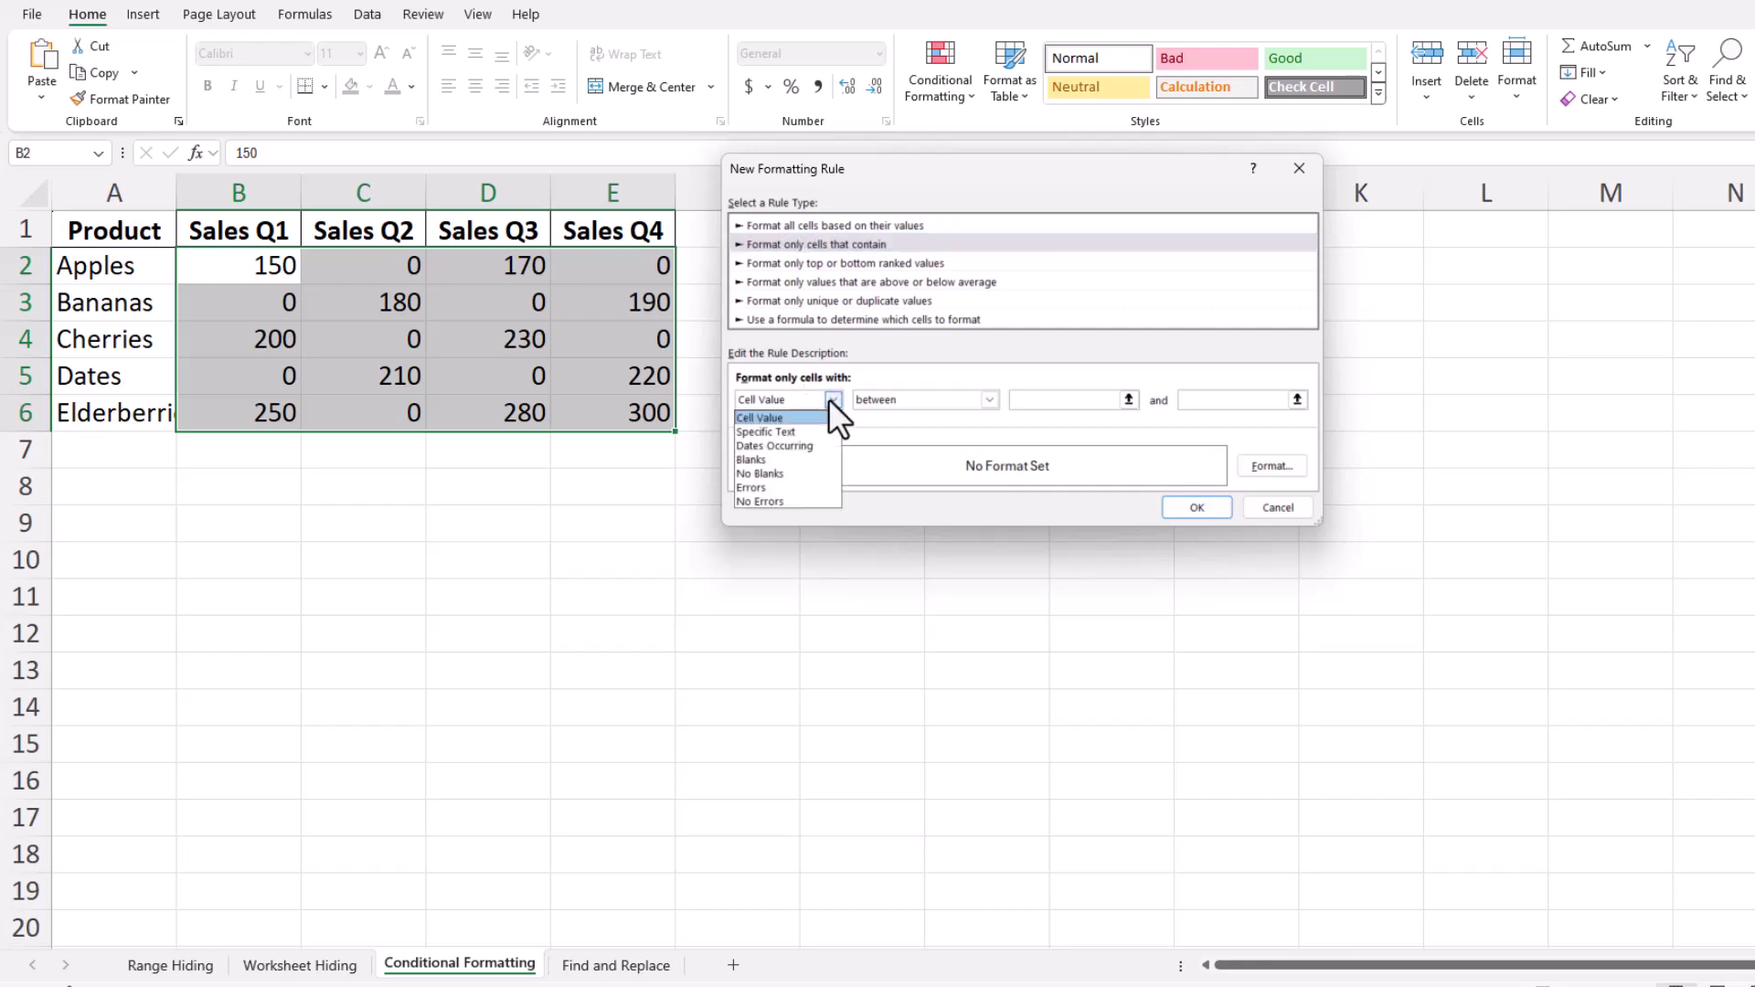
pyautogui.click(810, 416)
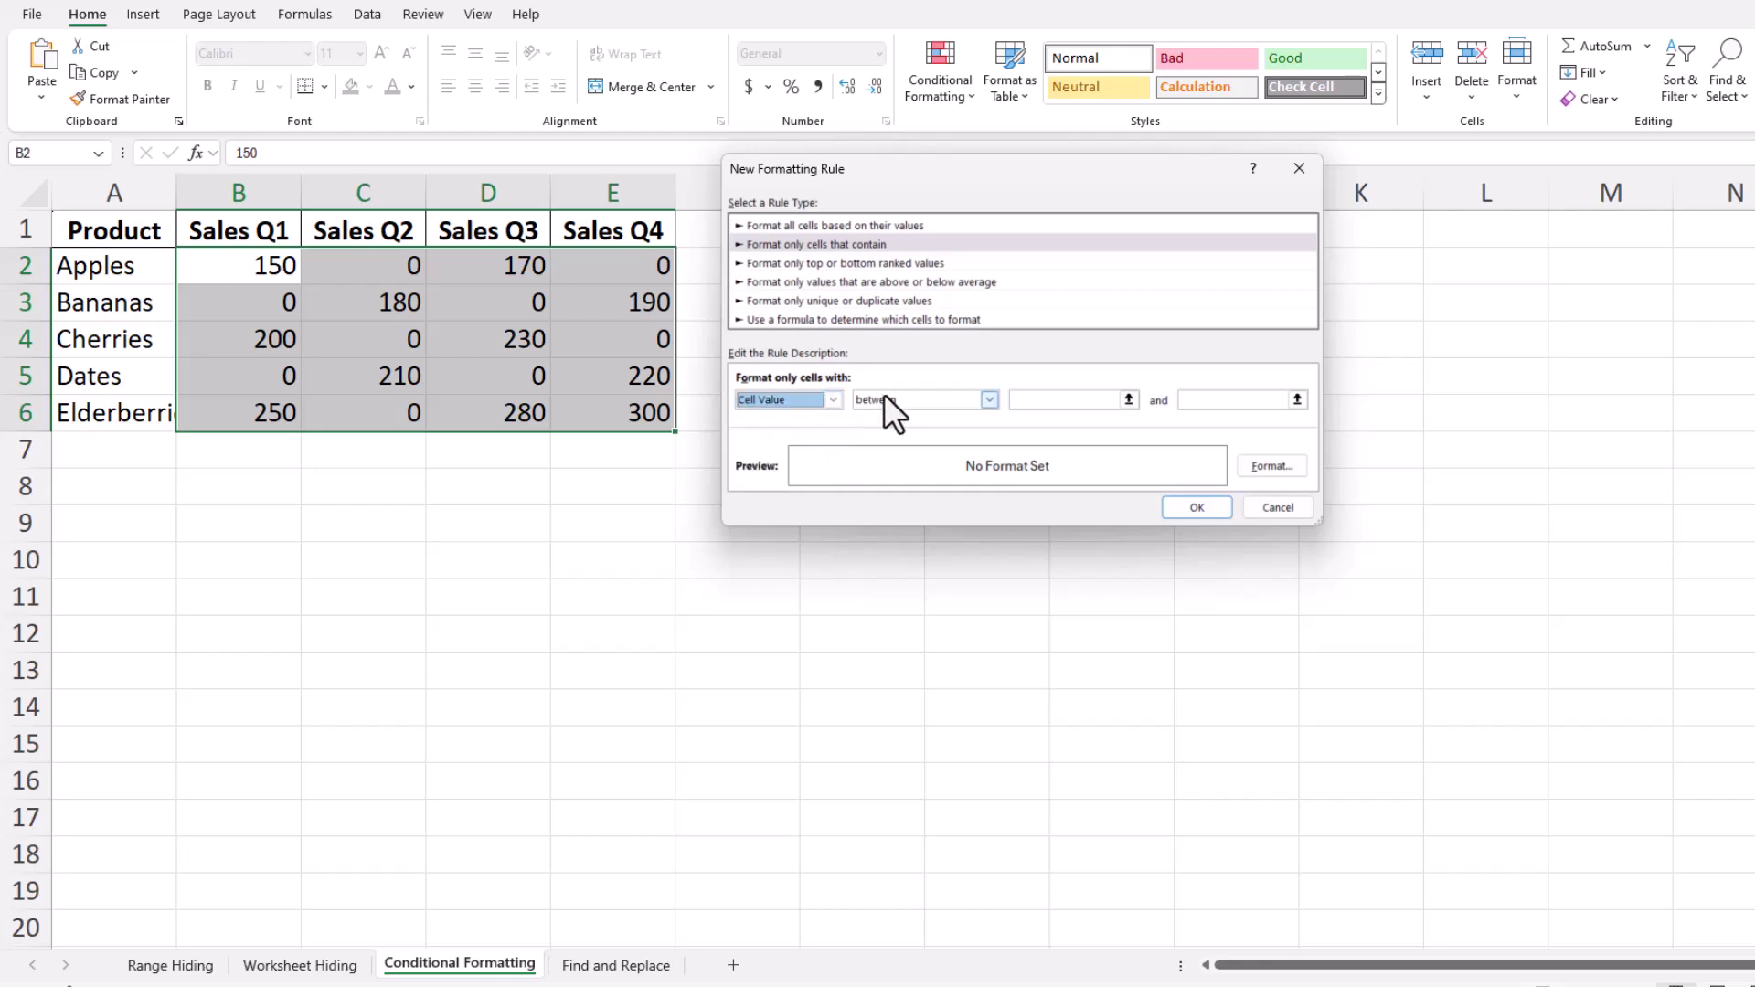
pyautogui.click(887, 397)
pyautogui.click(897, 445)
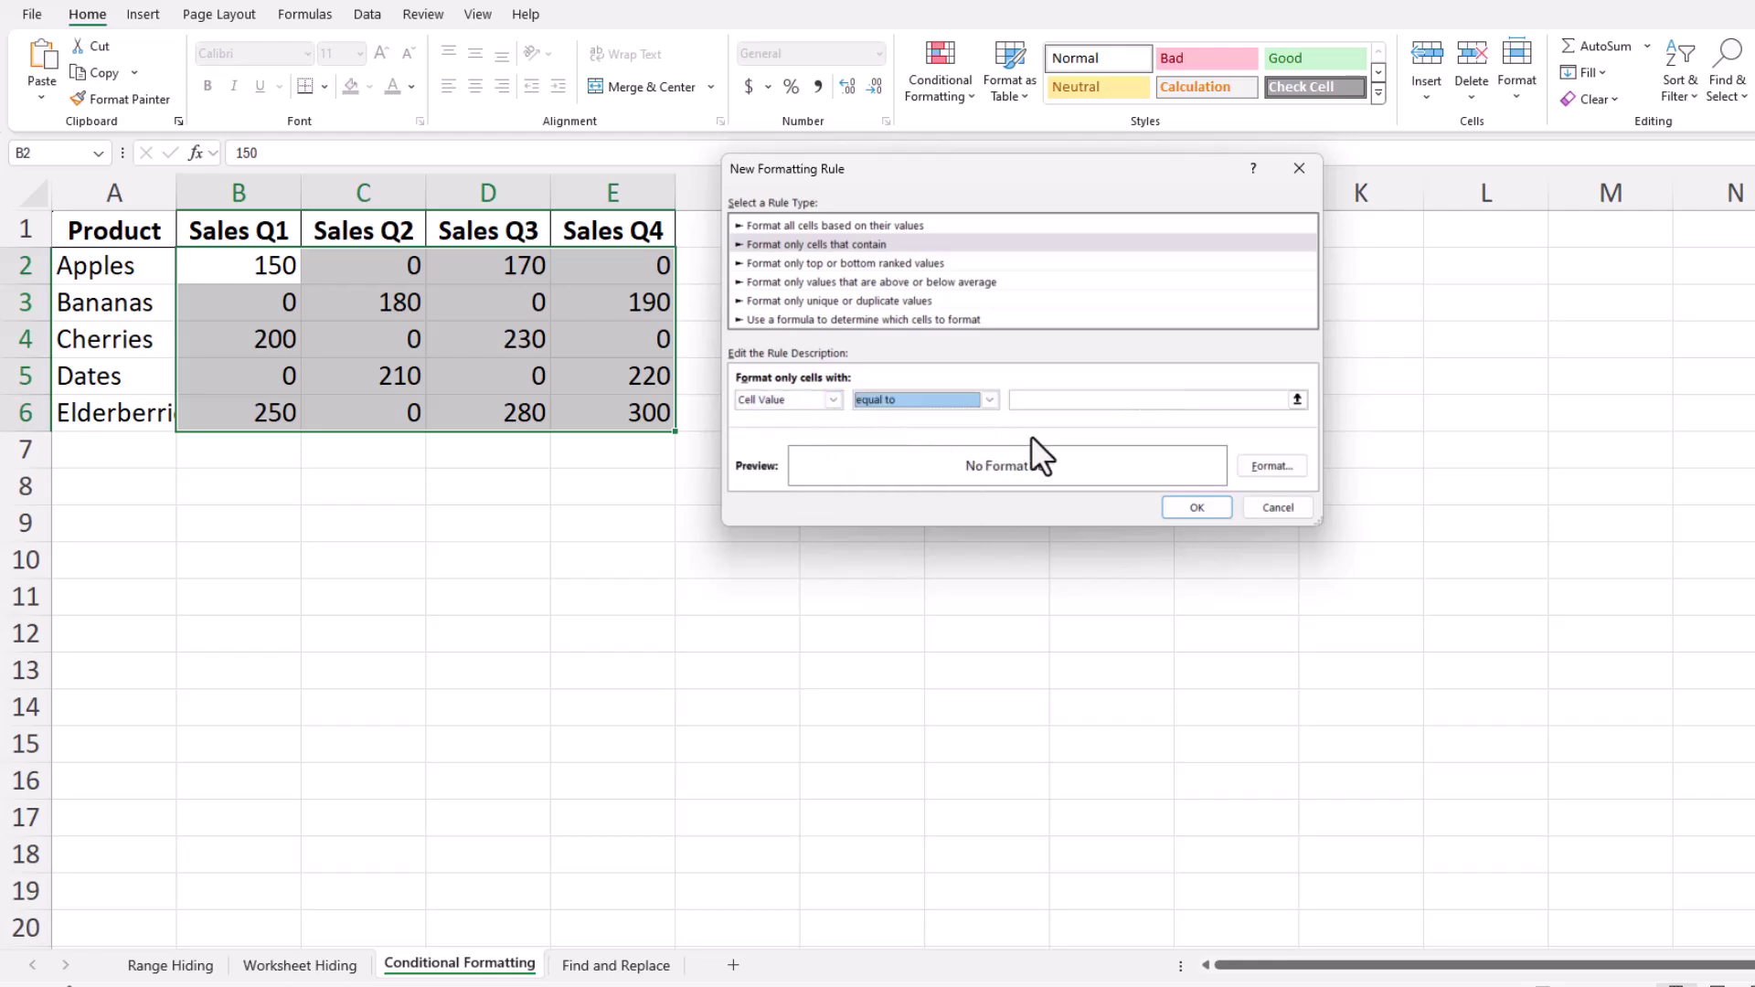
pyautogui.click(1054, 400)
pyautogui.write('0')
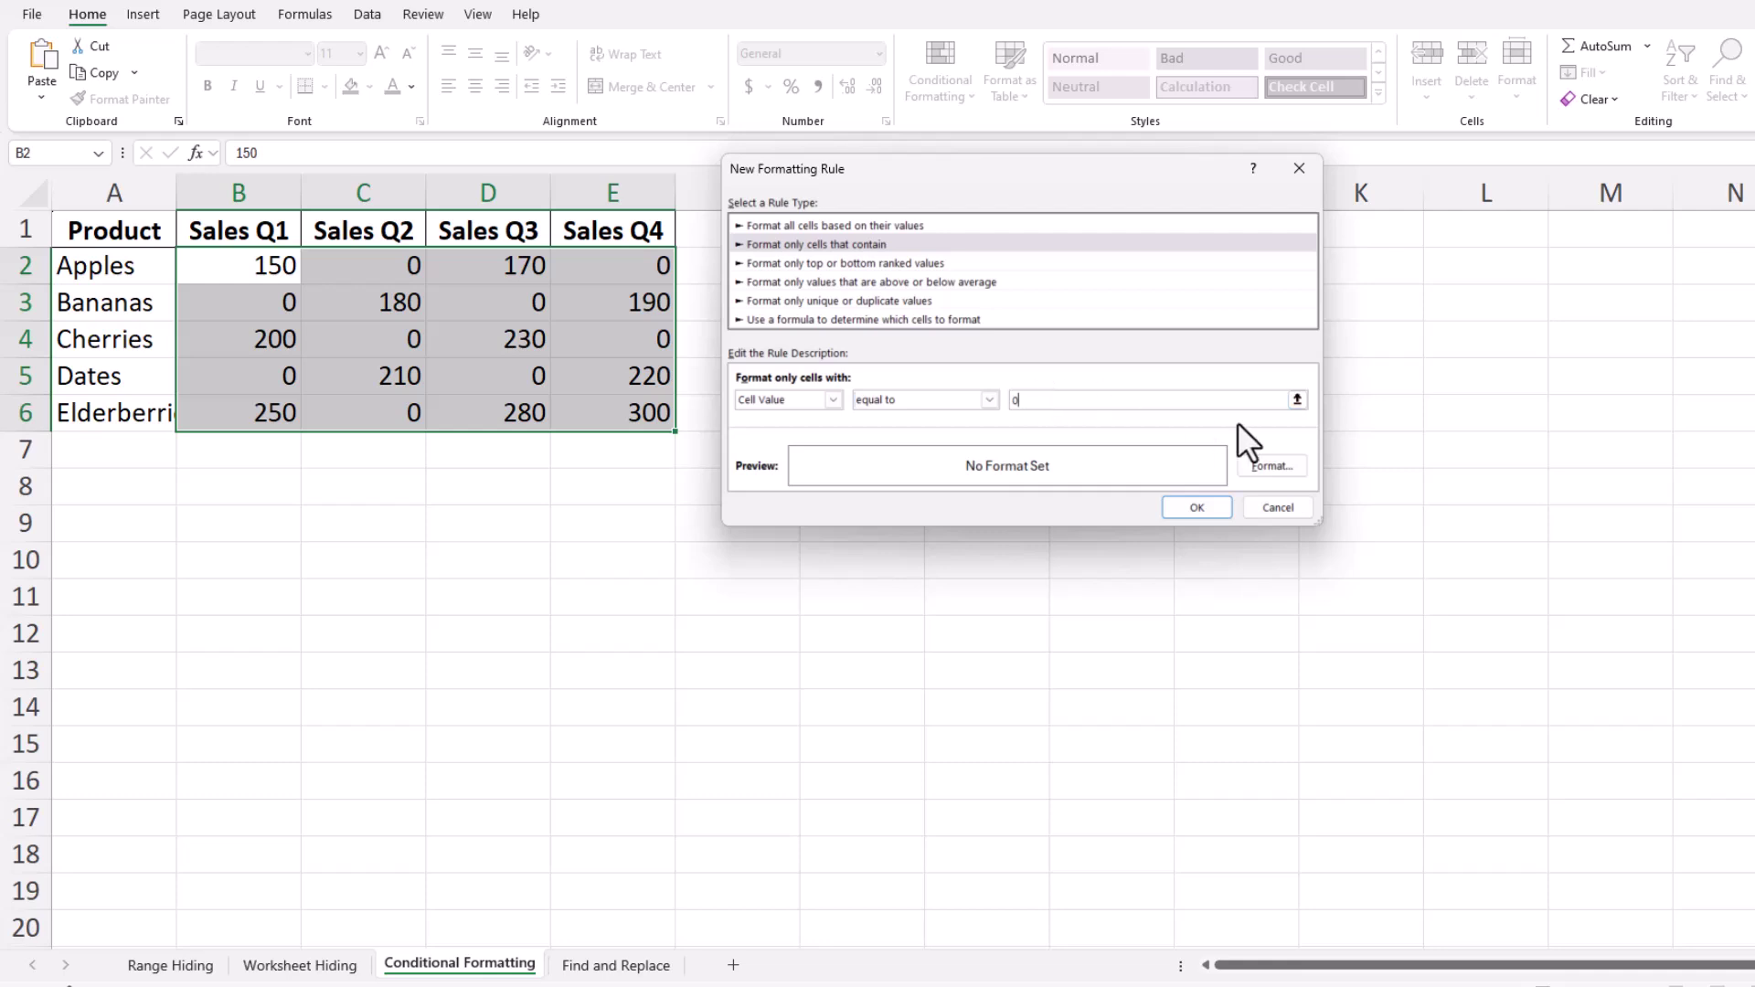
# Give the equal-to-0 rule a white font colour so matching zeros become invisible
pyautogui.click(1263, 464)
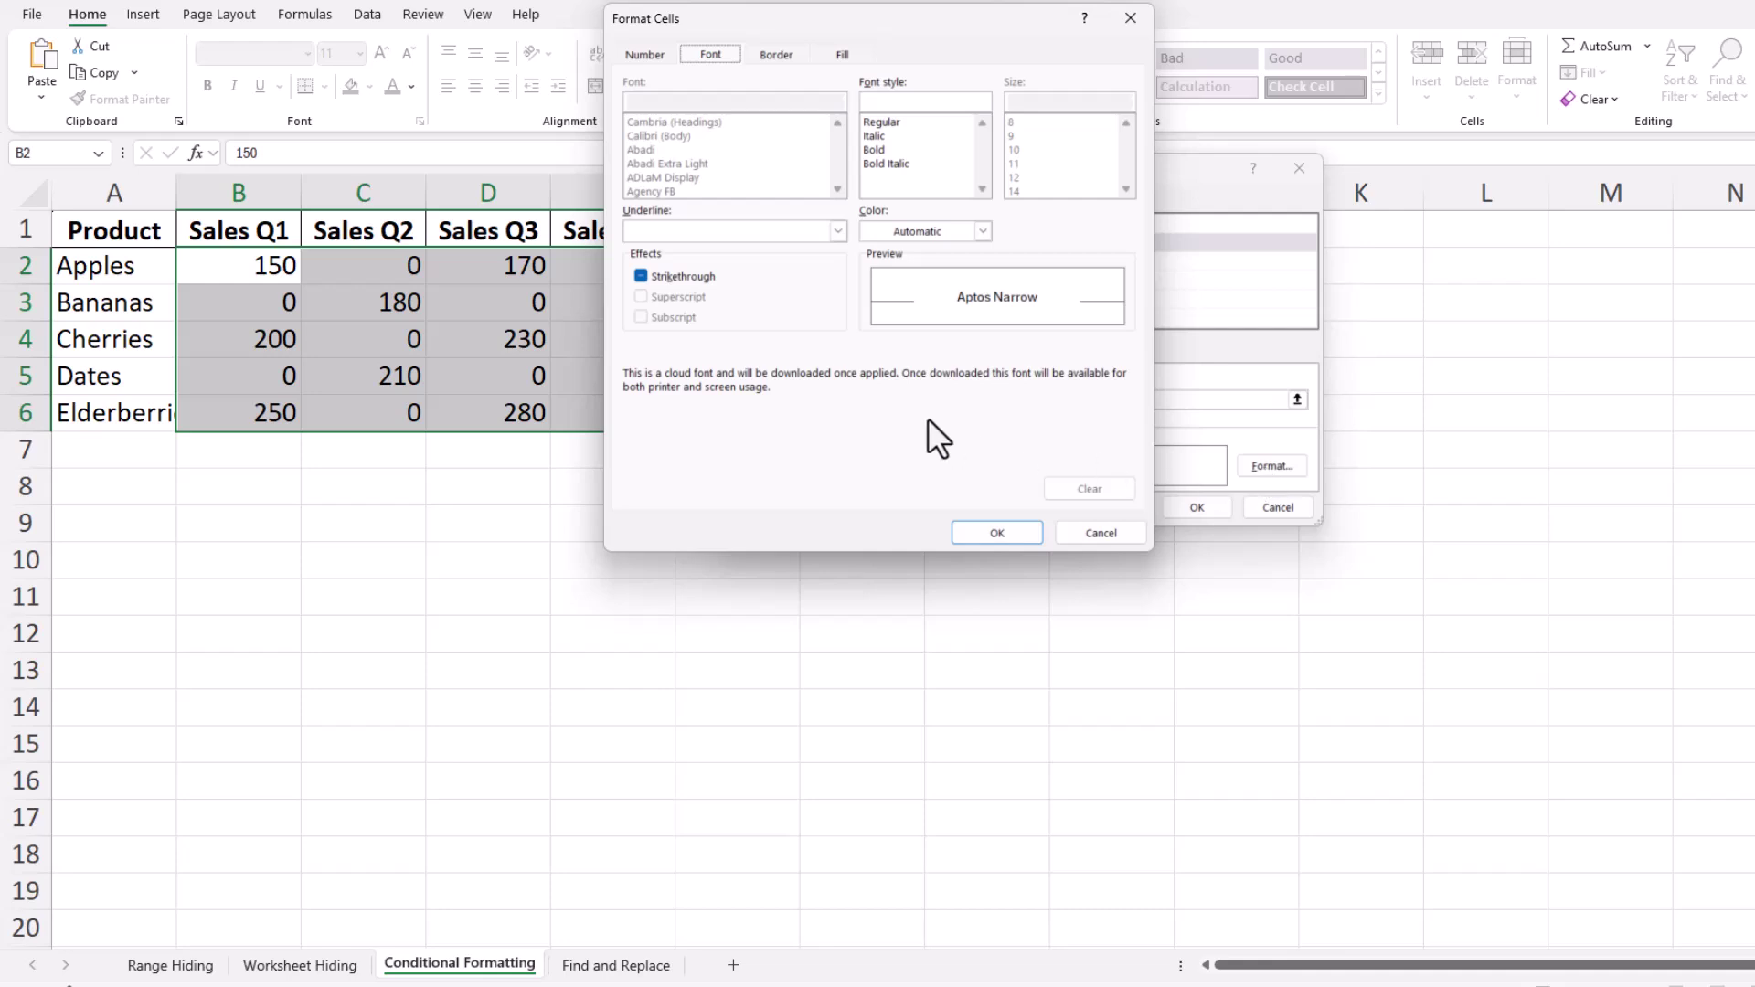
pyautogui.moveTo(807, 28); pyautogui.dragTo(815, 91)
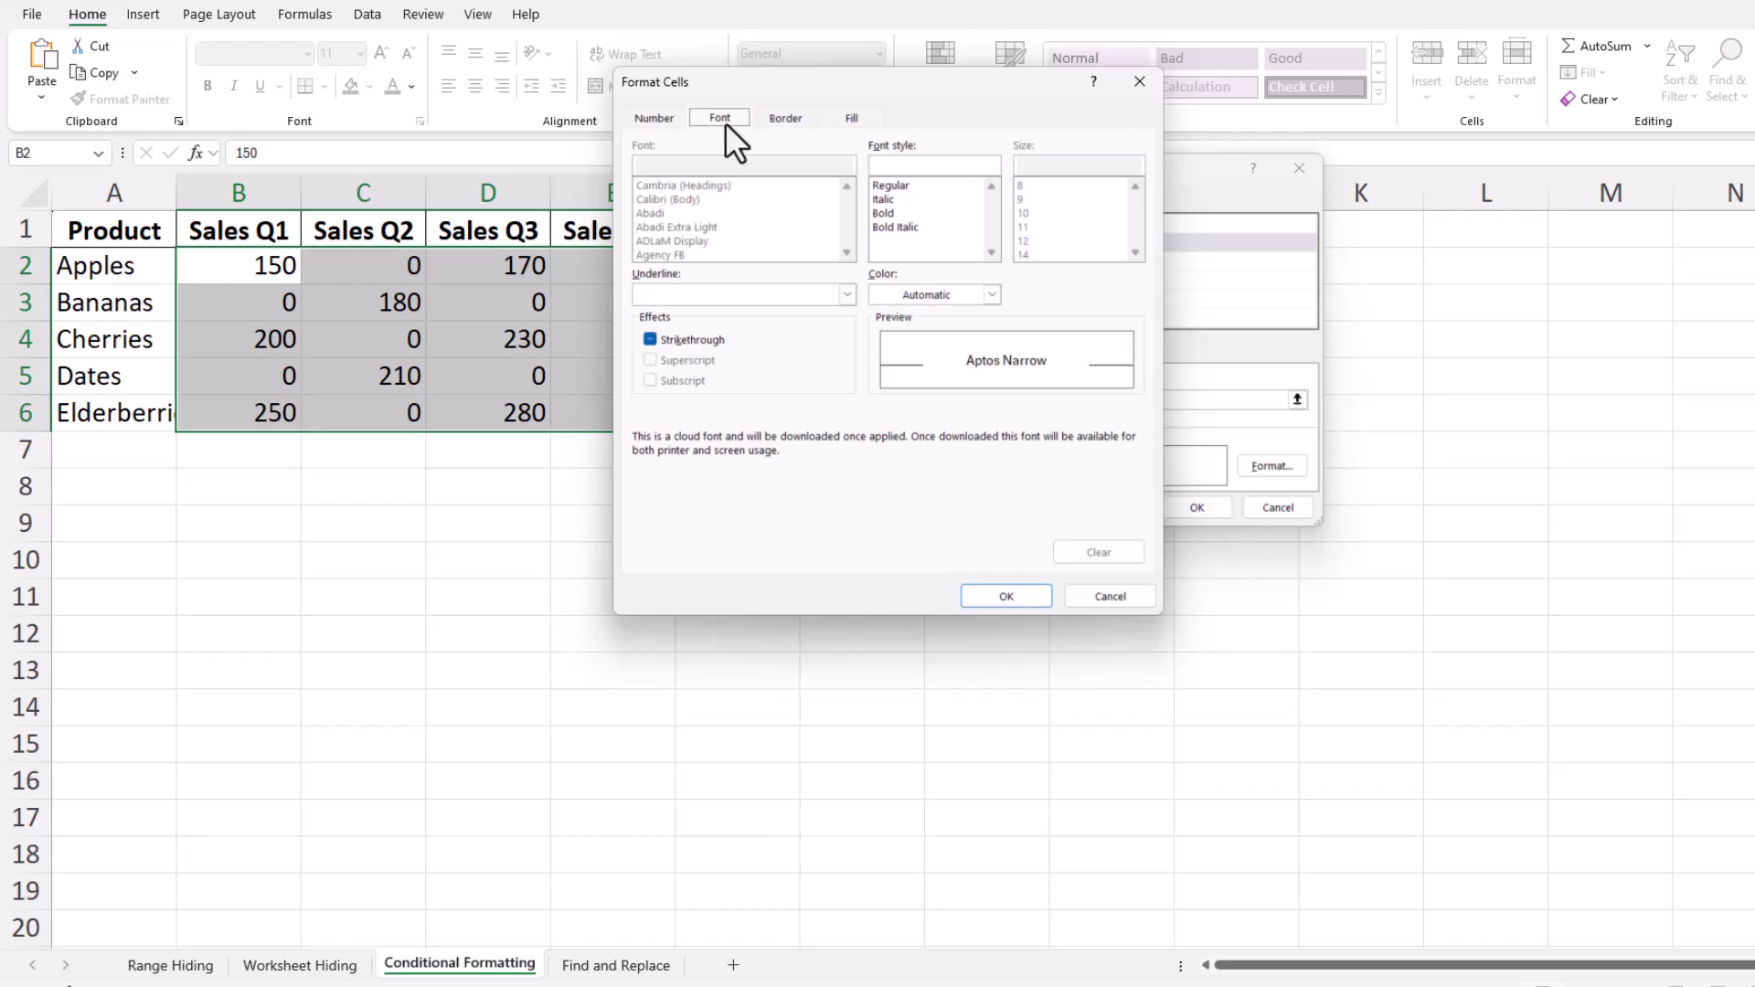
pyautogui.click(896, 294)
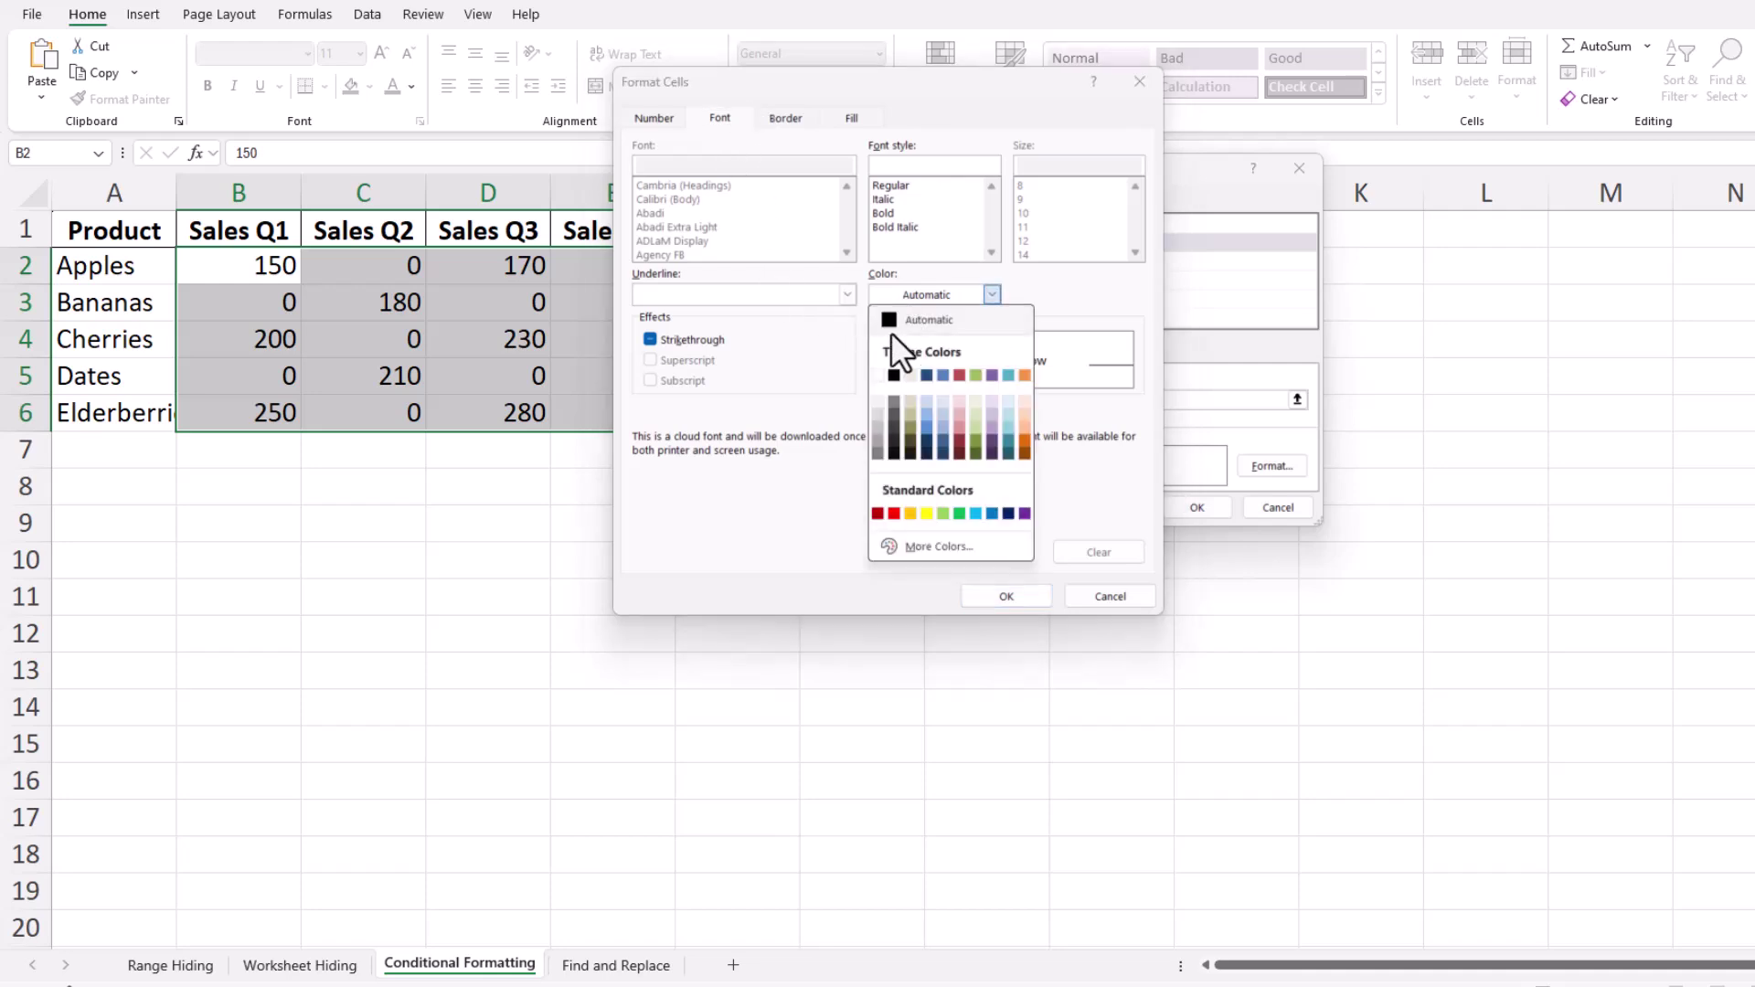
pyautogui.click(880, 375)
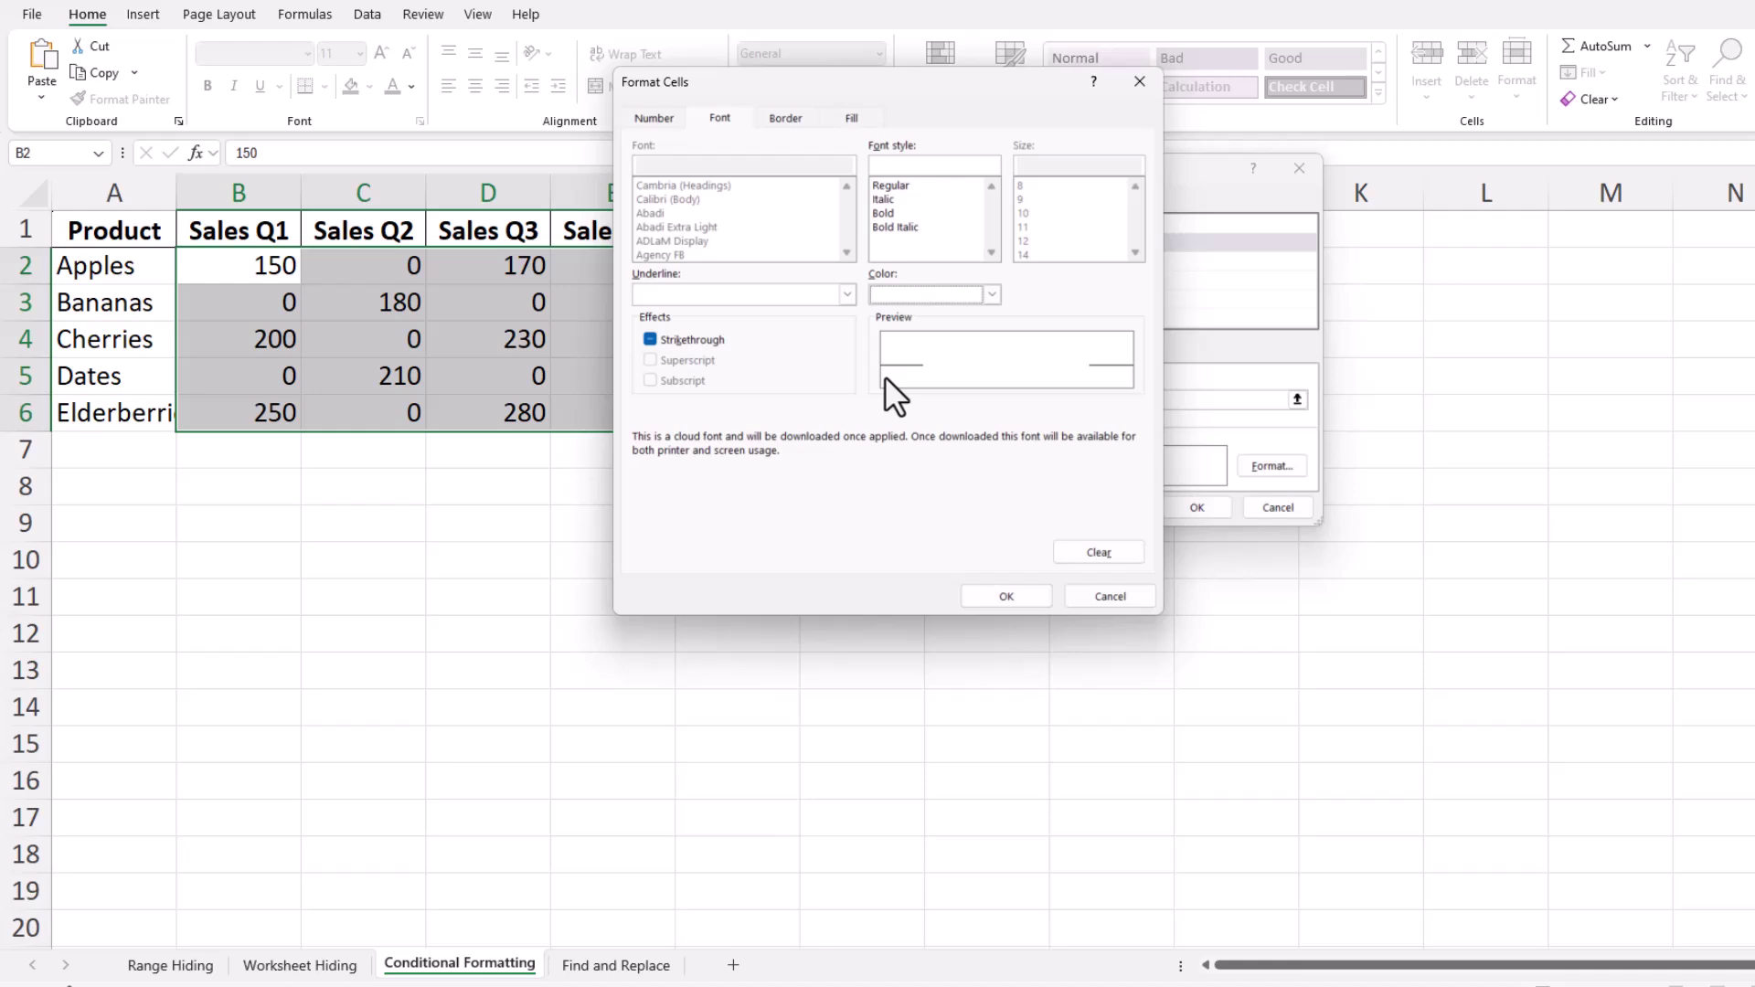
pyautogui.click(1017, 594)
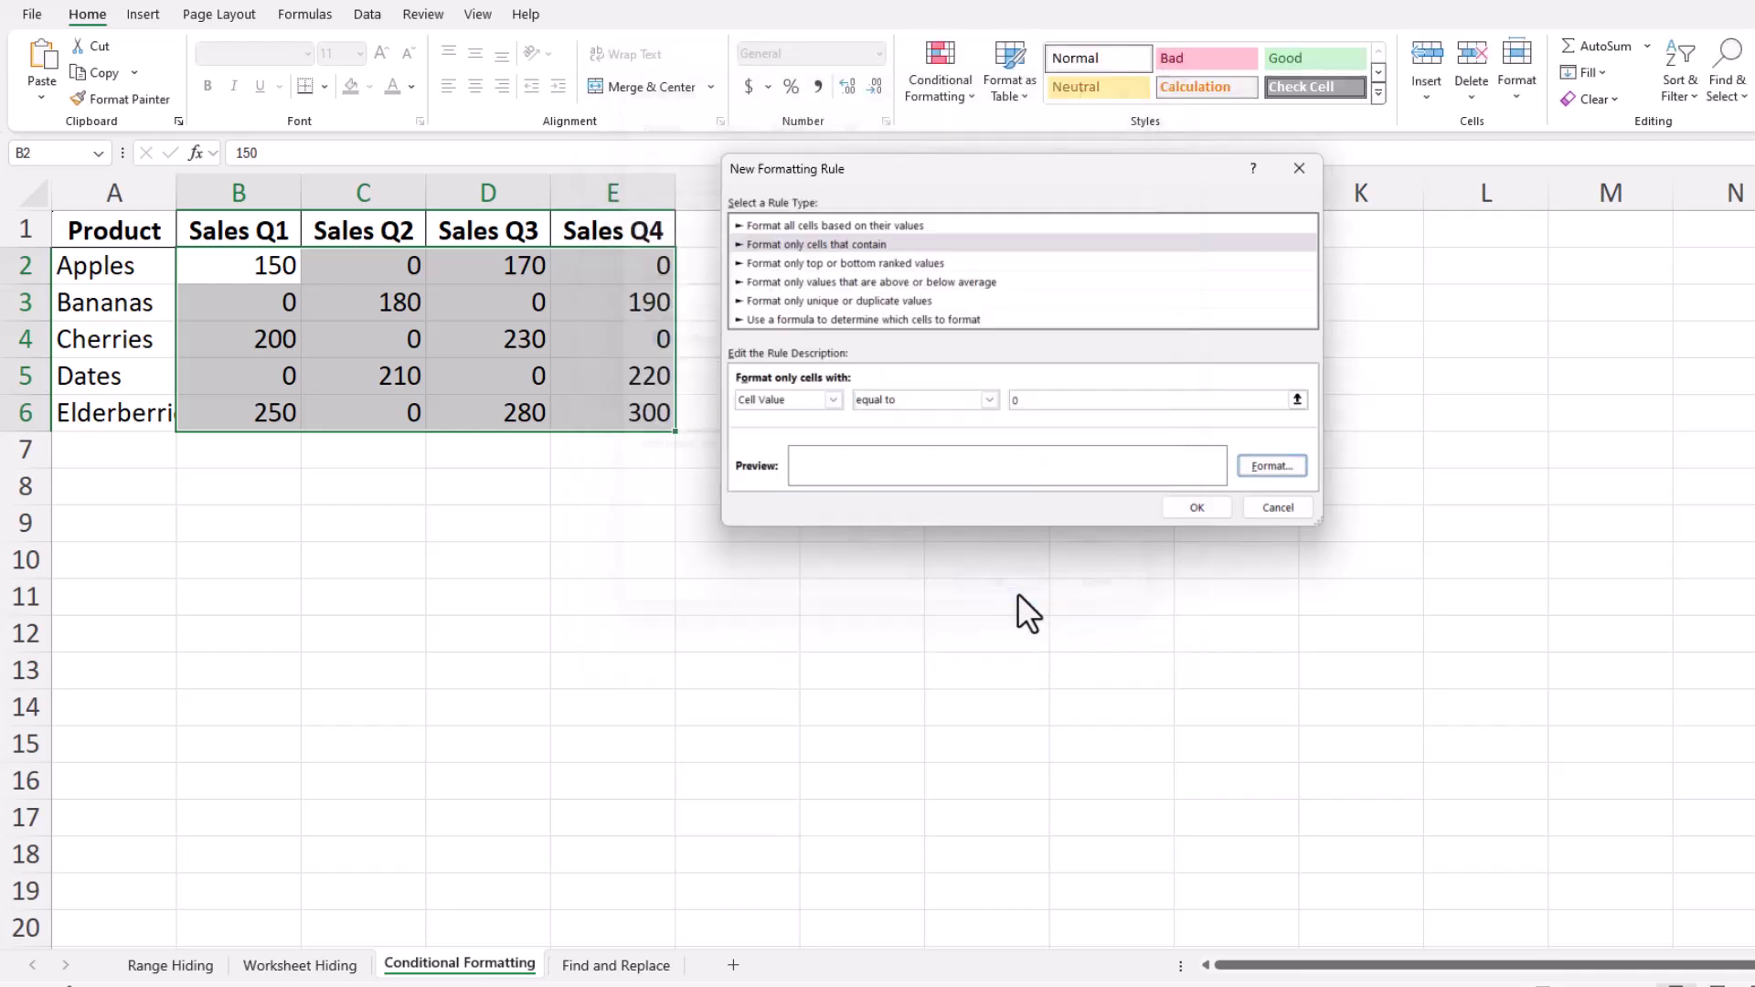
pyautogui.click(1197, 507)
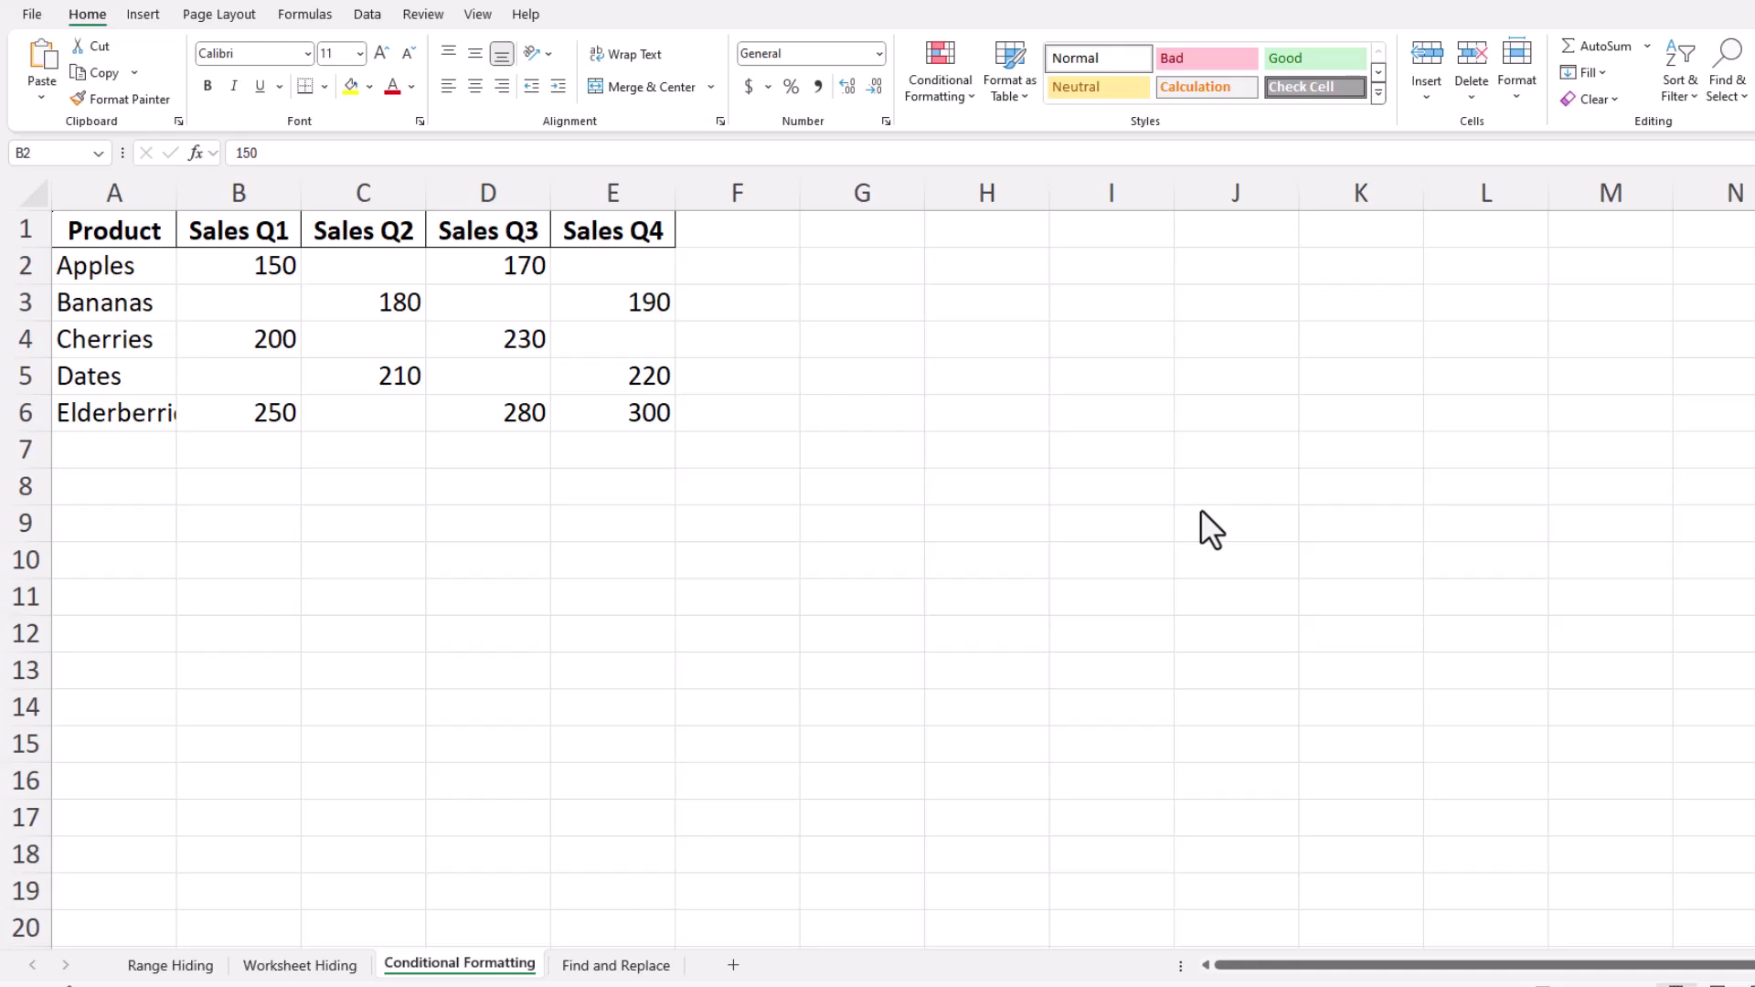
pyautogui.hotkey('ctrl', 'shift', 'End')
pyautogui.click(627, 266)
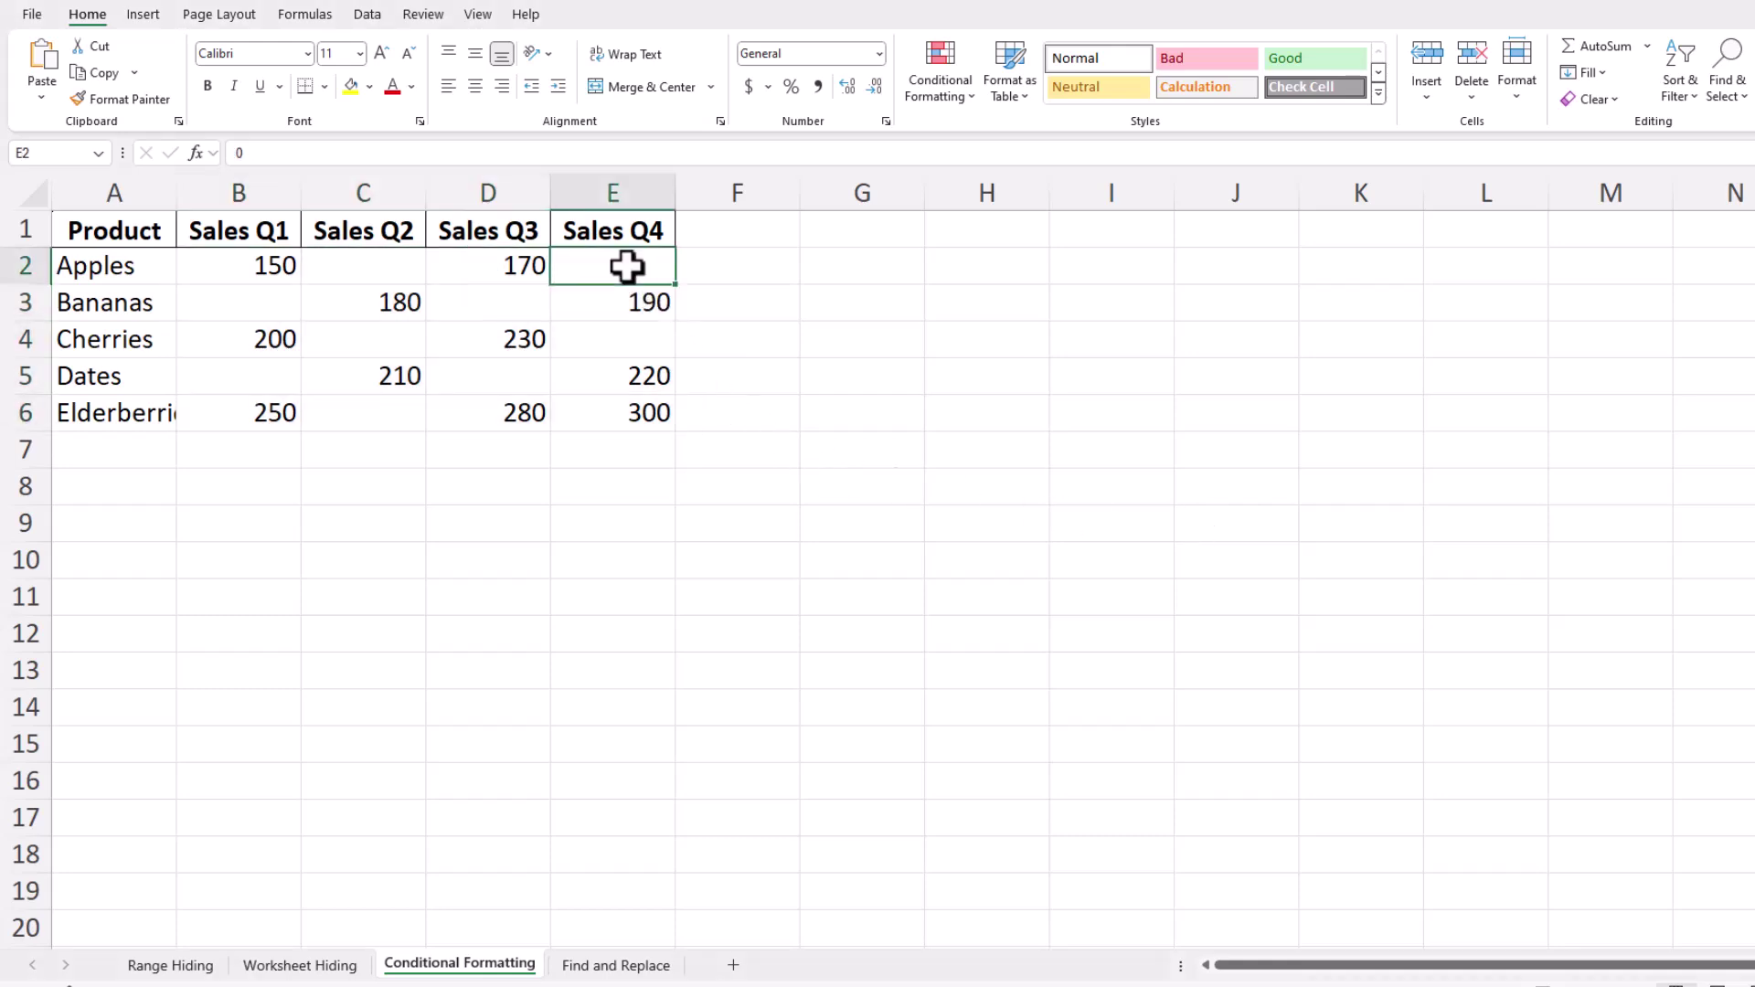
pyautogui.click(627, 340)
pyautogui.click(528, 376)
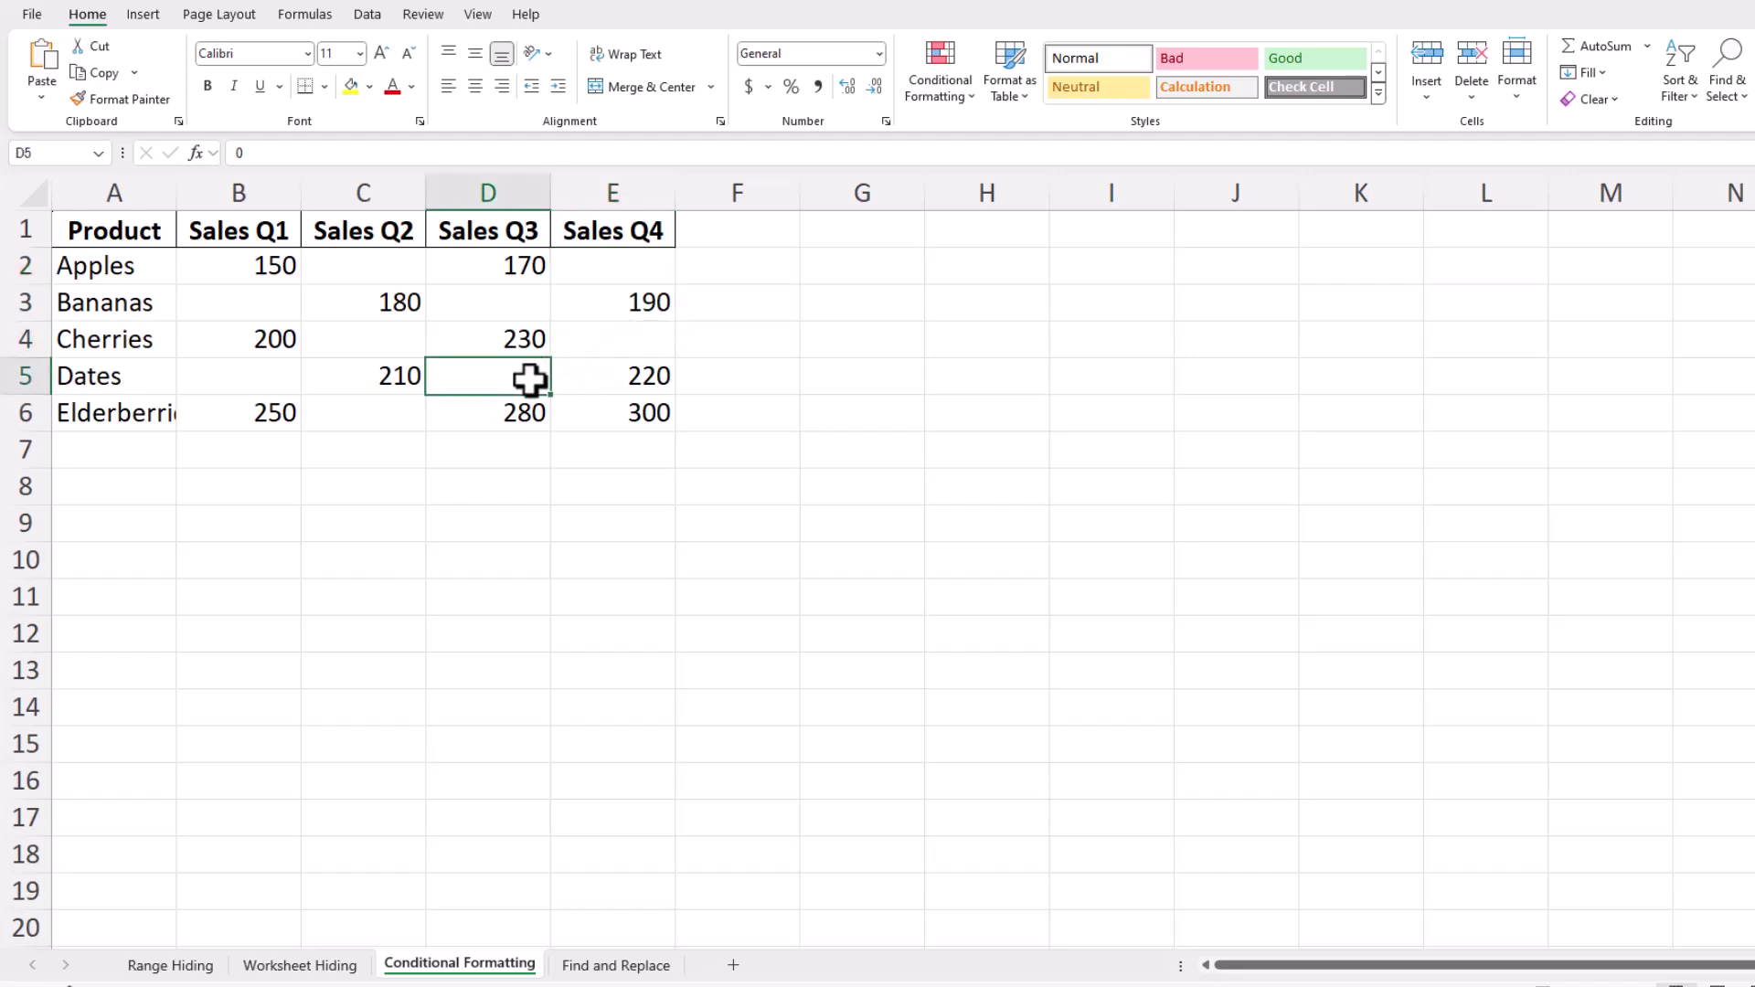
pyautogui.click(365, 407)
pyautogui.click(258, 372)
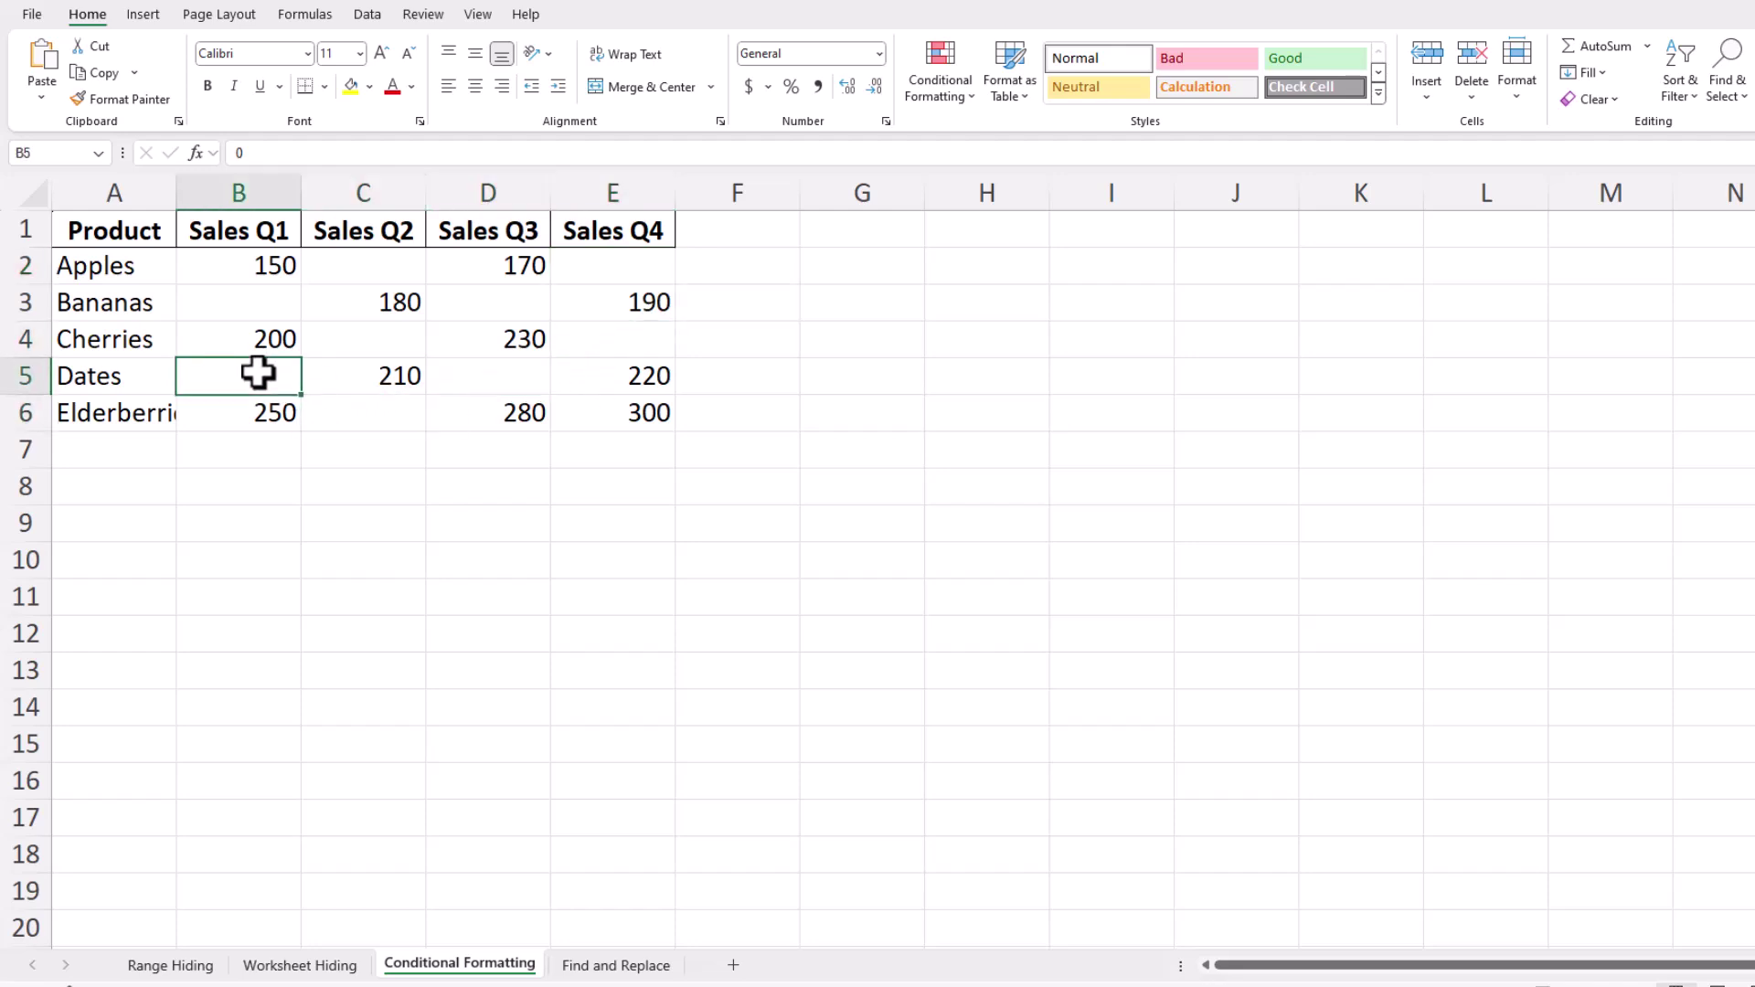
pyautogui.click(258, 303)
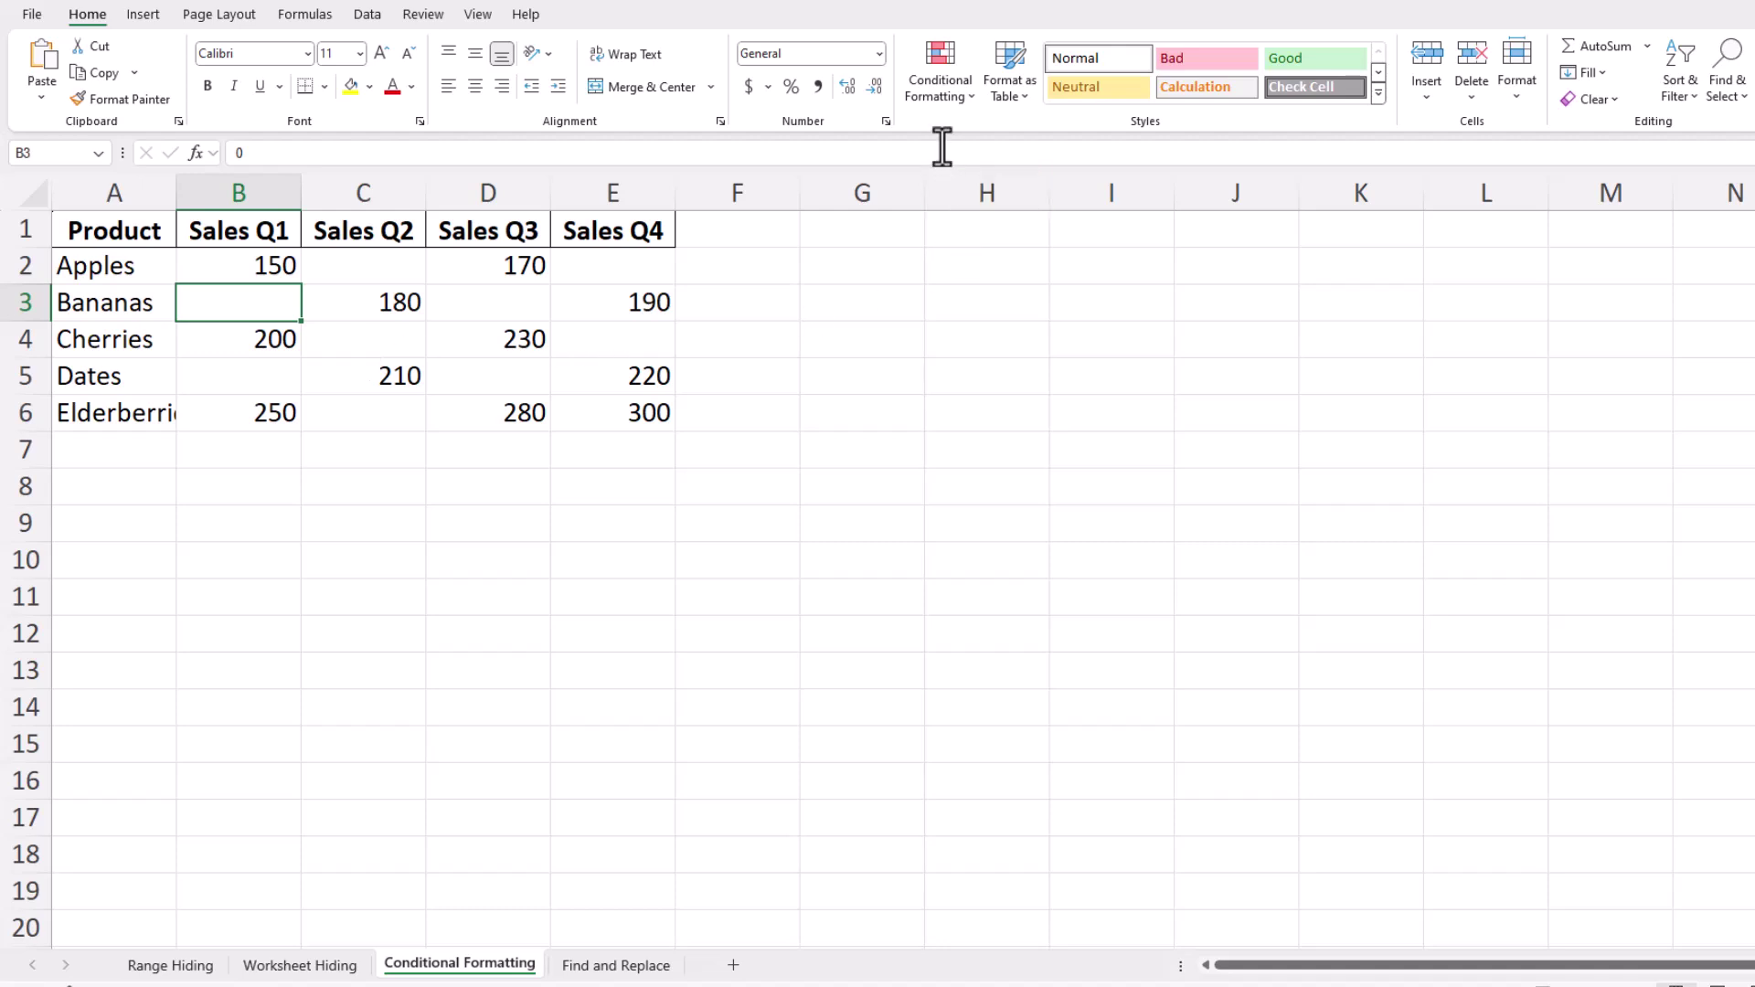
pyautogui.click(969, 97)
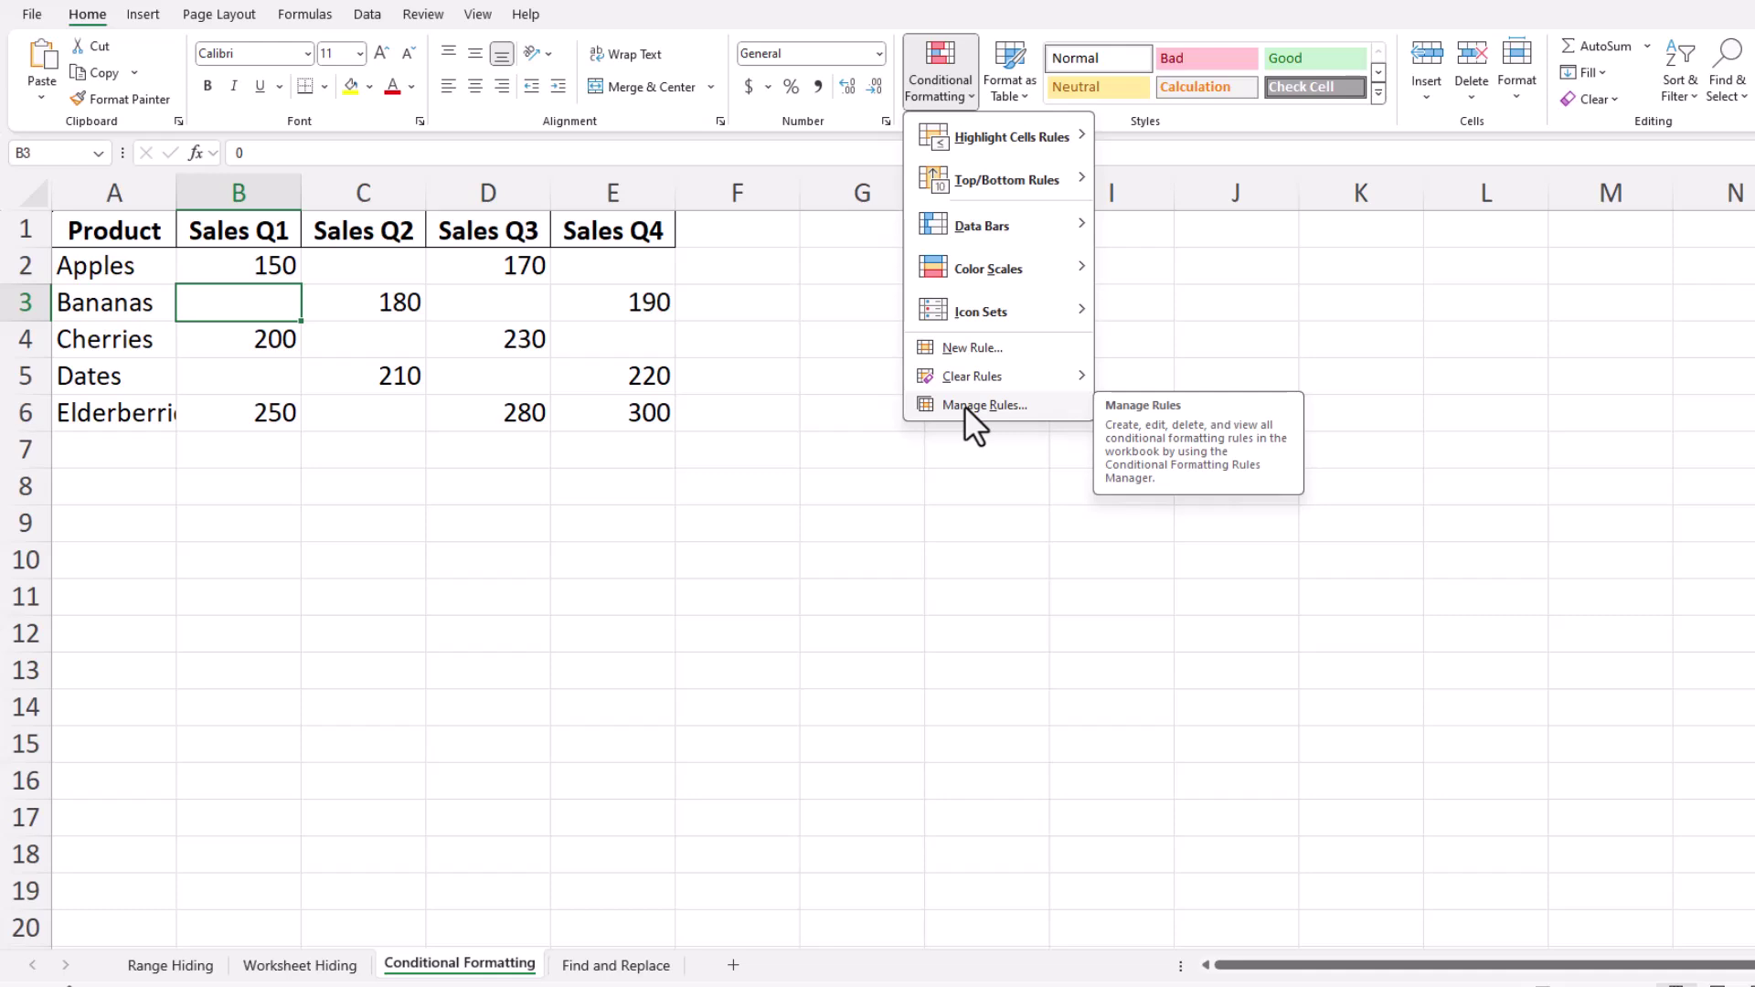
pyautogui.click(806, 409)
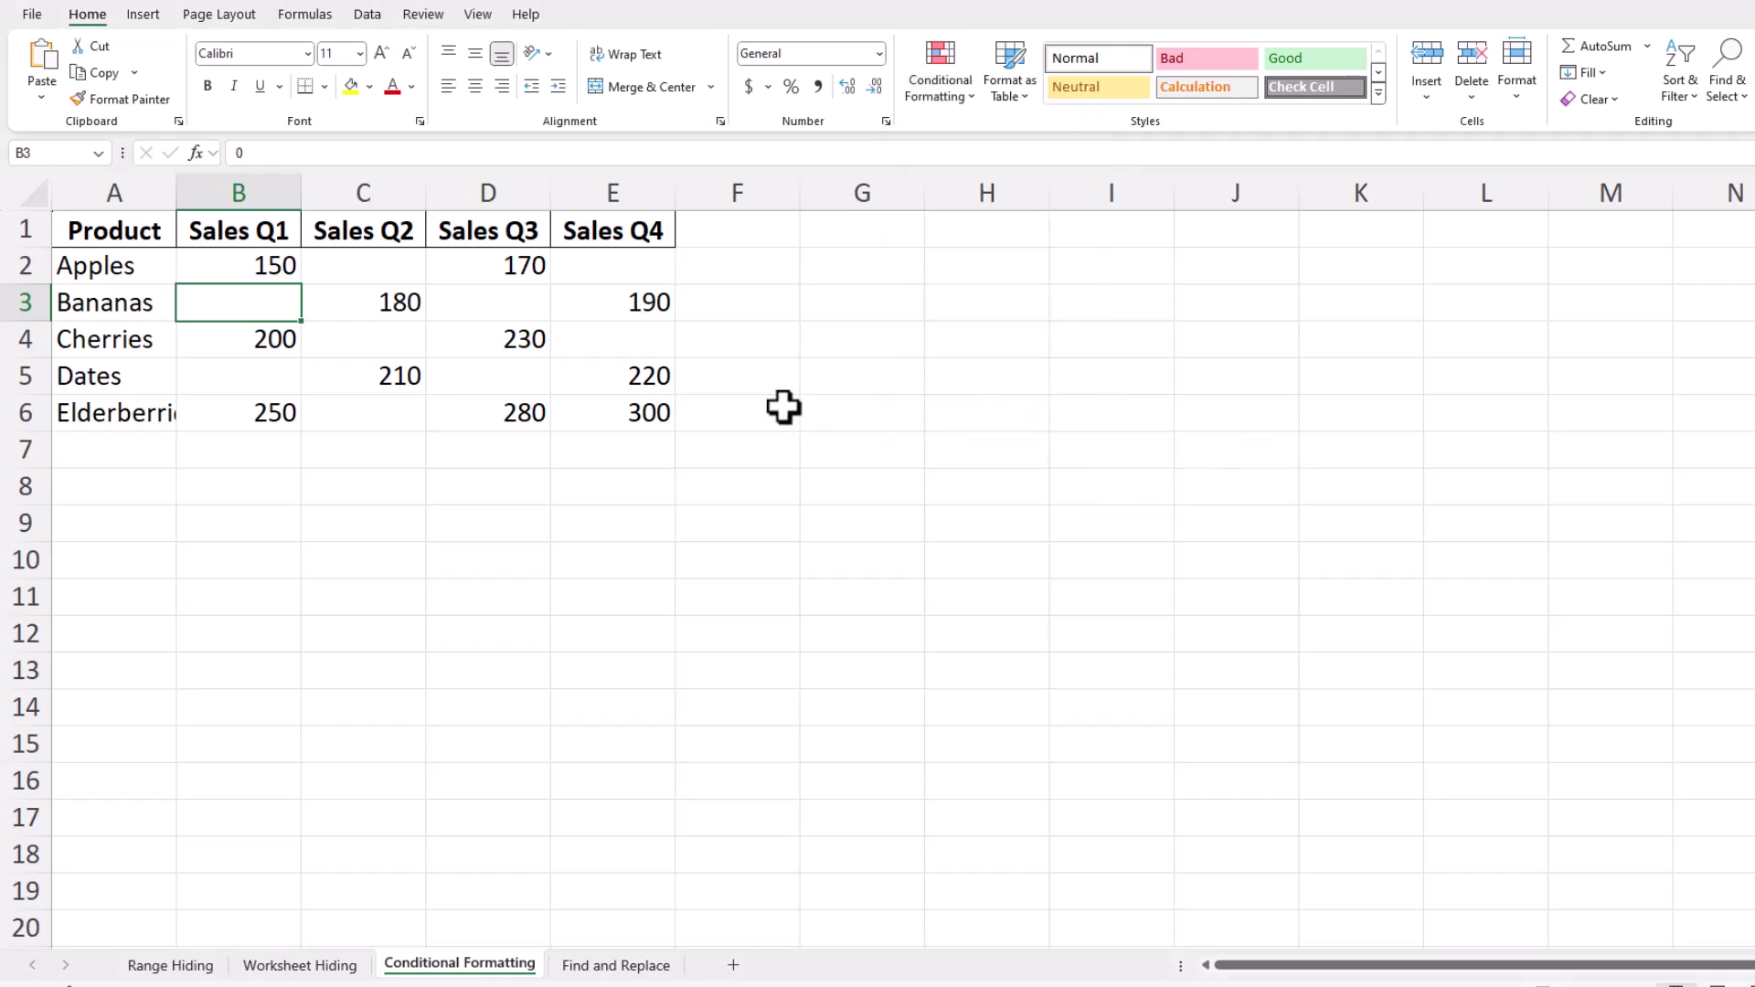
pyautogui.click(783, 409)
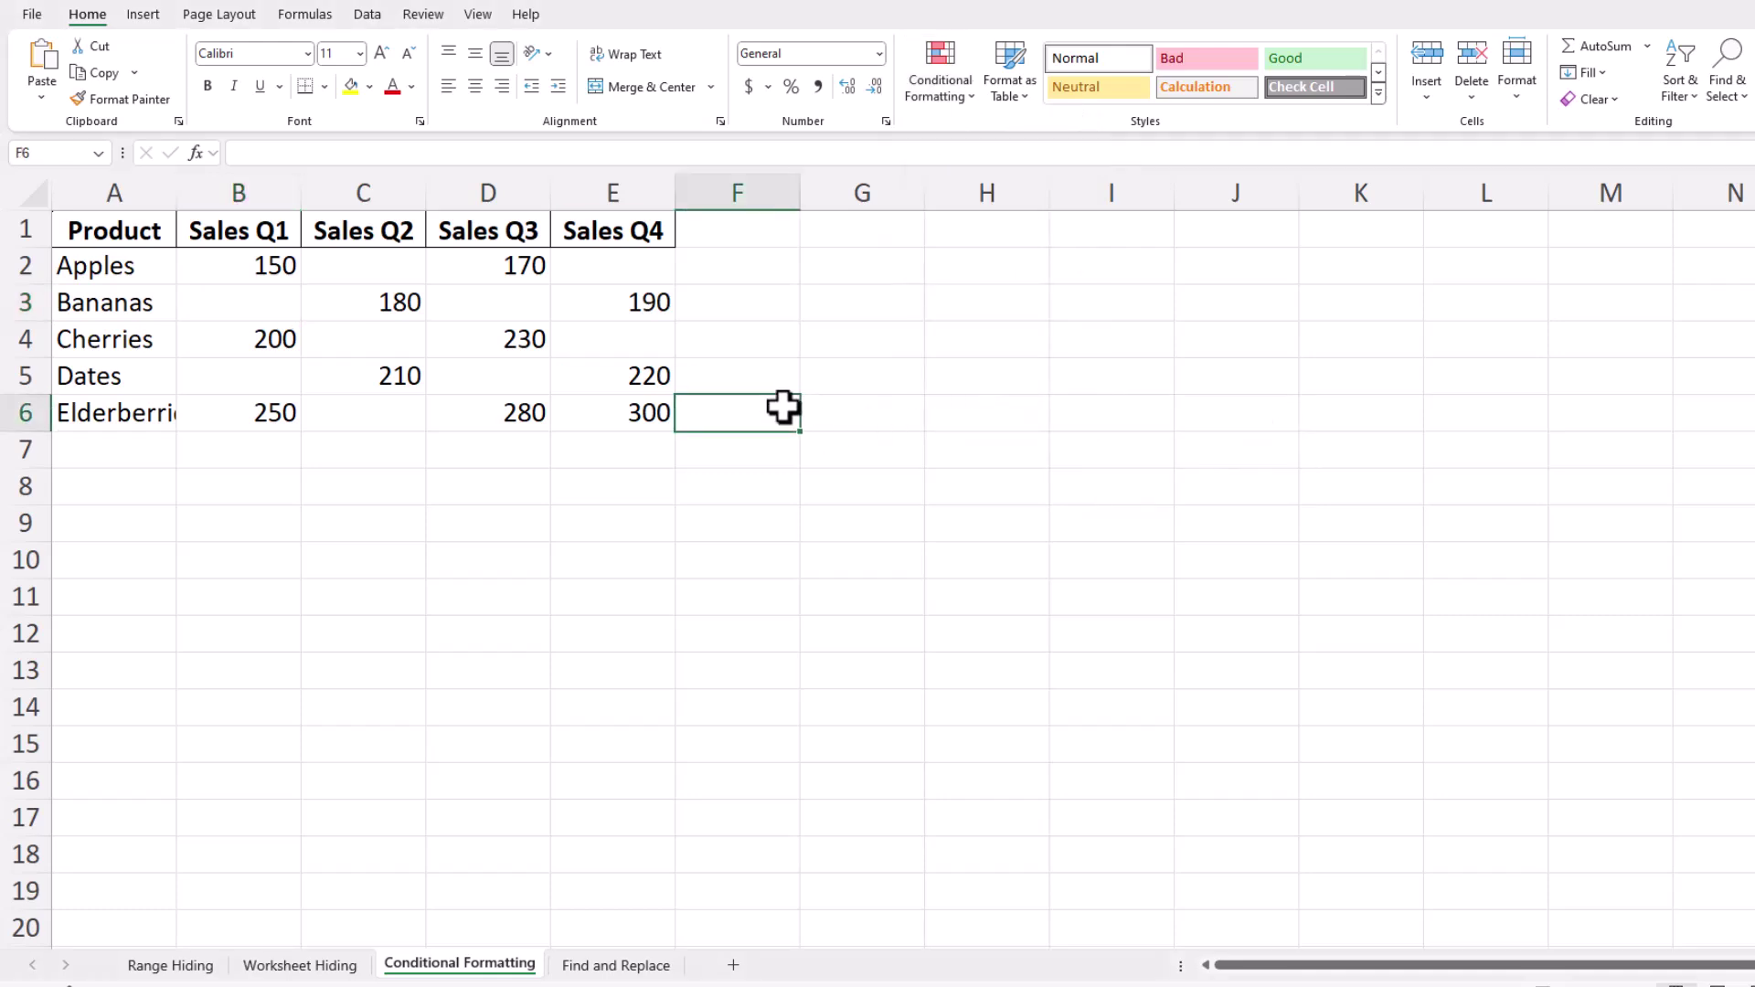
# On the Find and Replace sheet, replace whole-cell 0 with nothing, clearing nine zero cells
pyautogui.click(615, 967)
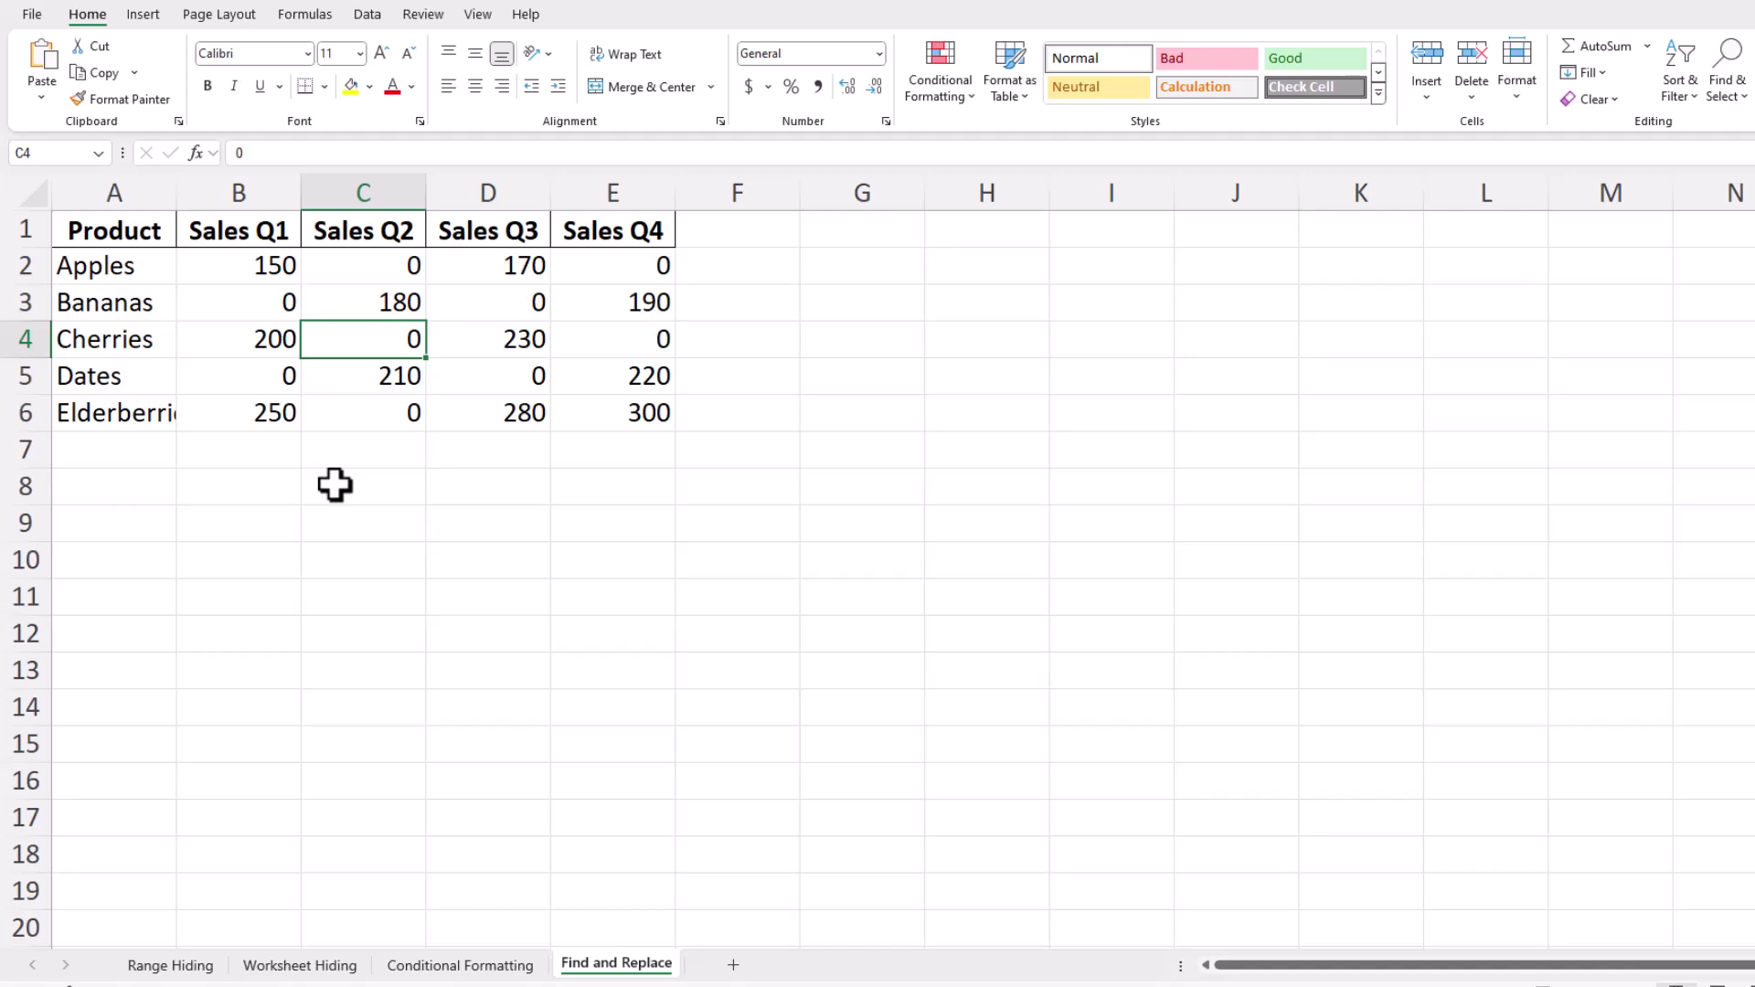
pyautogui.hotkey('ctrl', 'h')
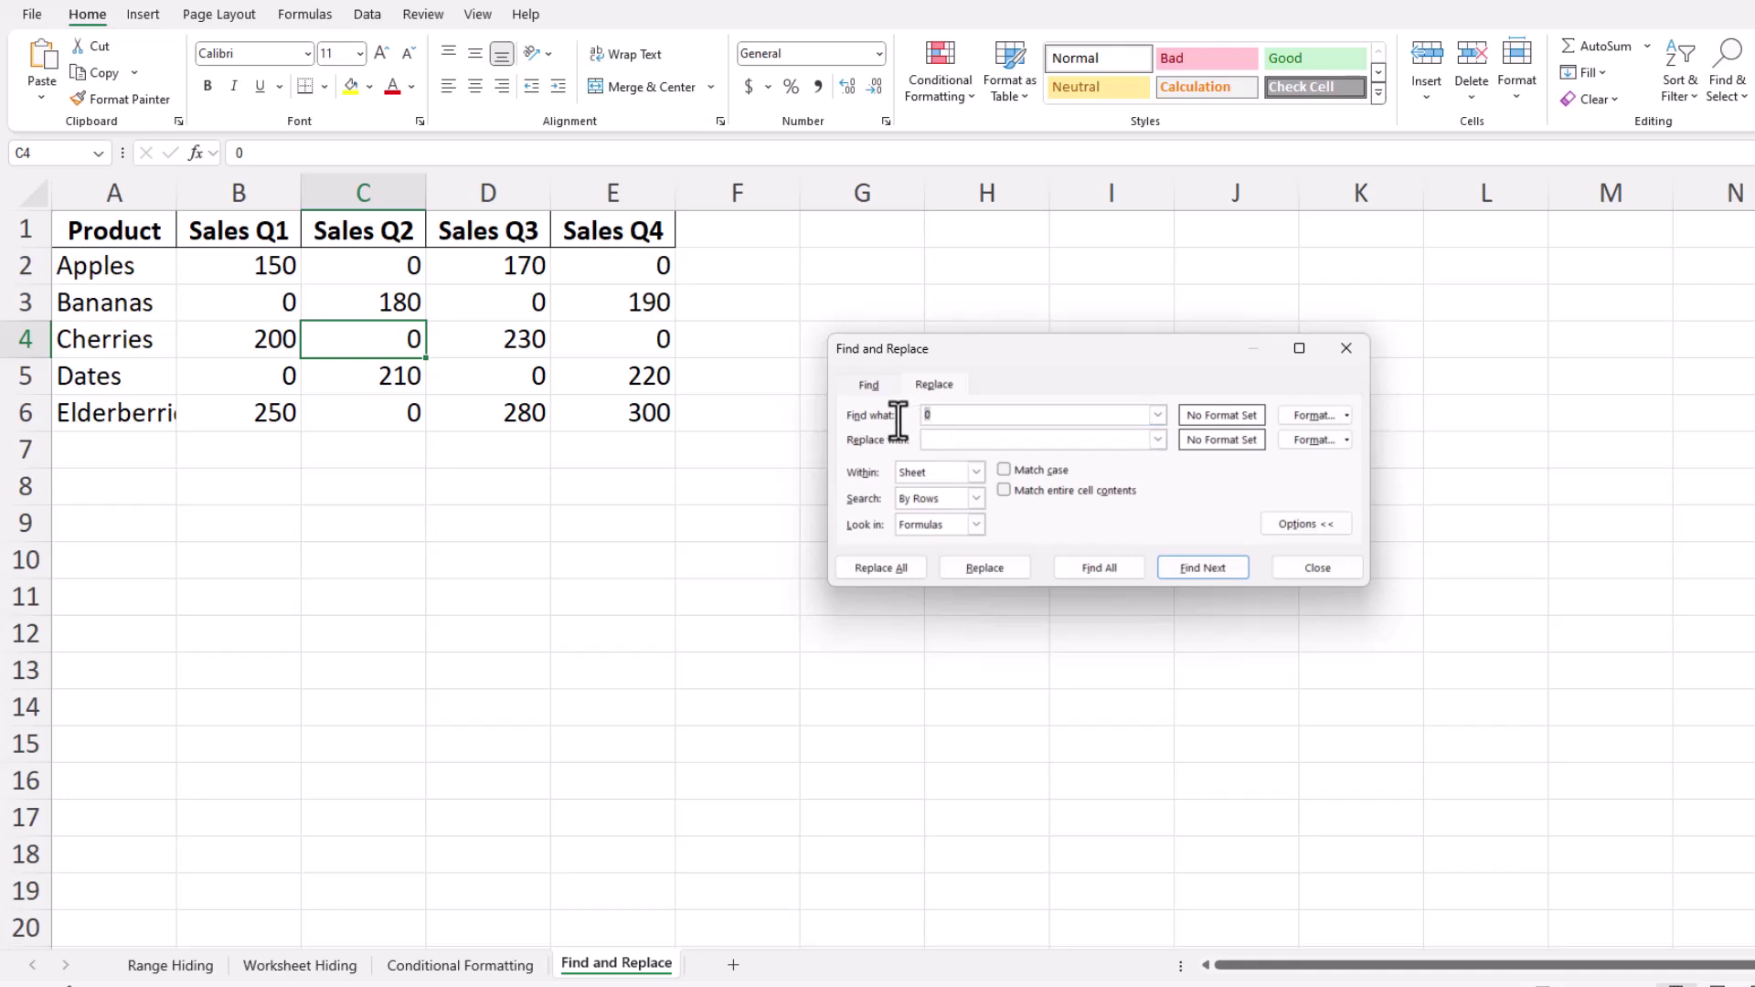
pyautogui.write('0')
pyautogui.click(1022, 440)
pyautogui.click(1292, 524)
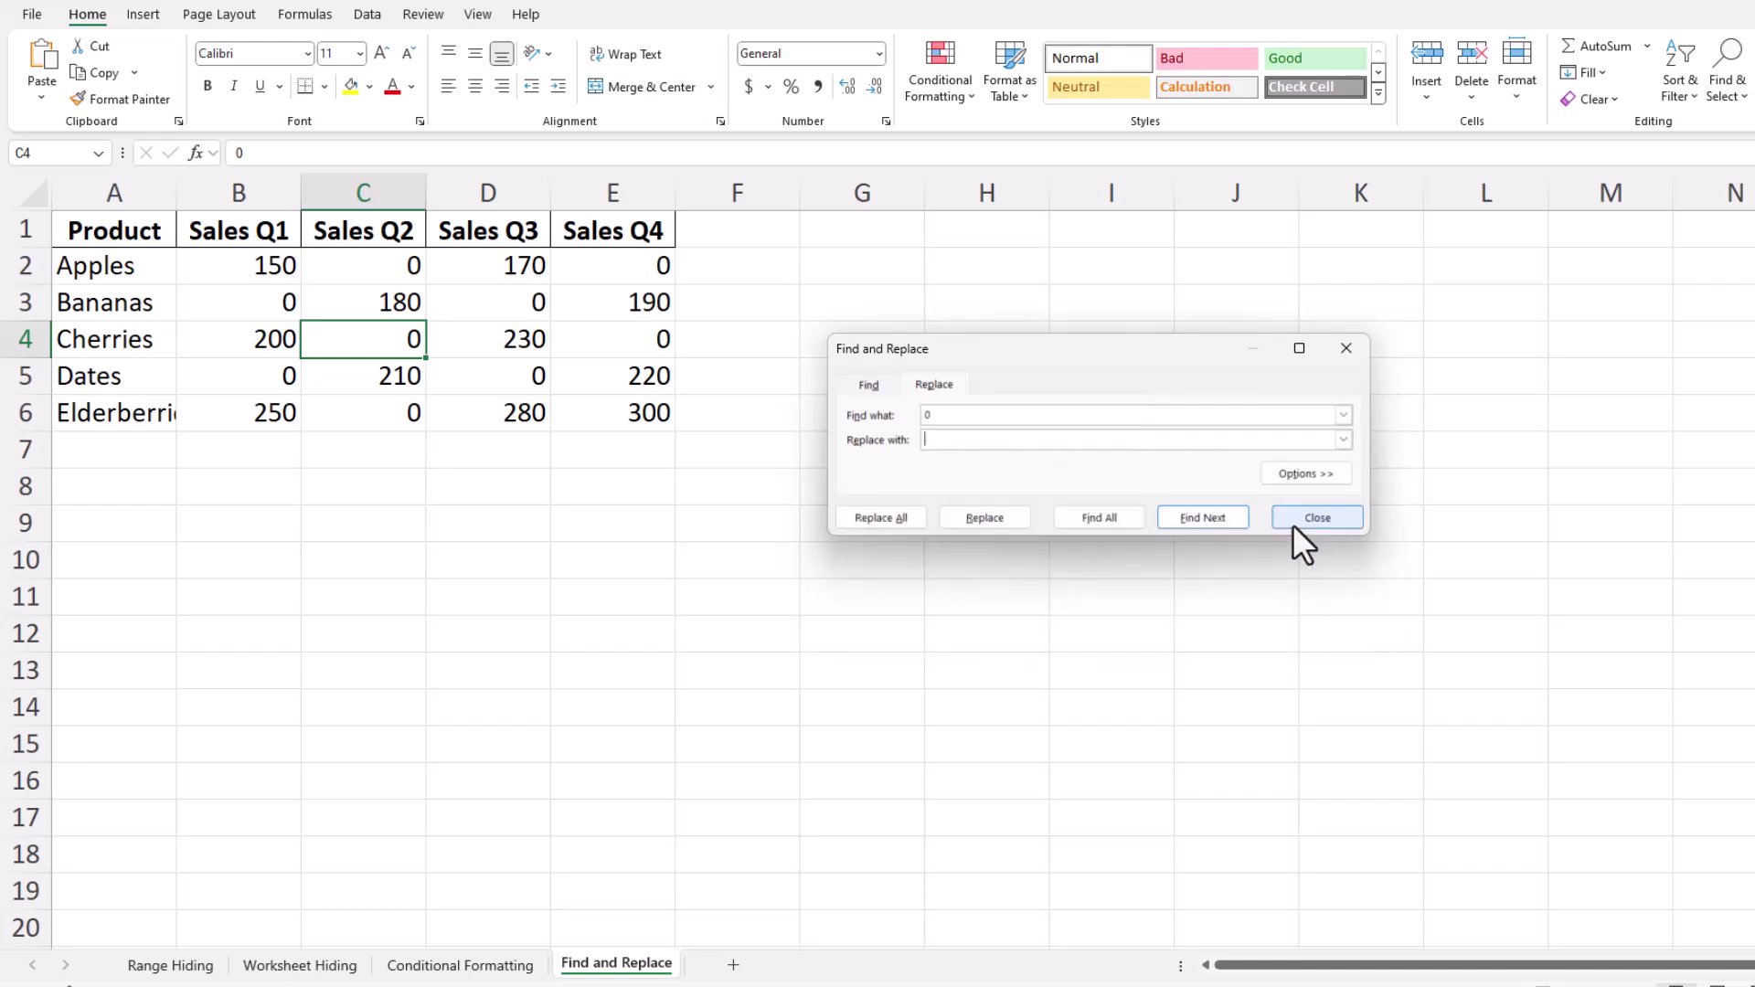
pyautogui.click(1289, 472)
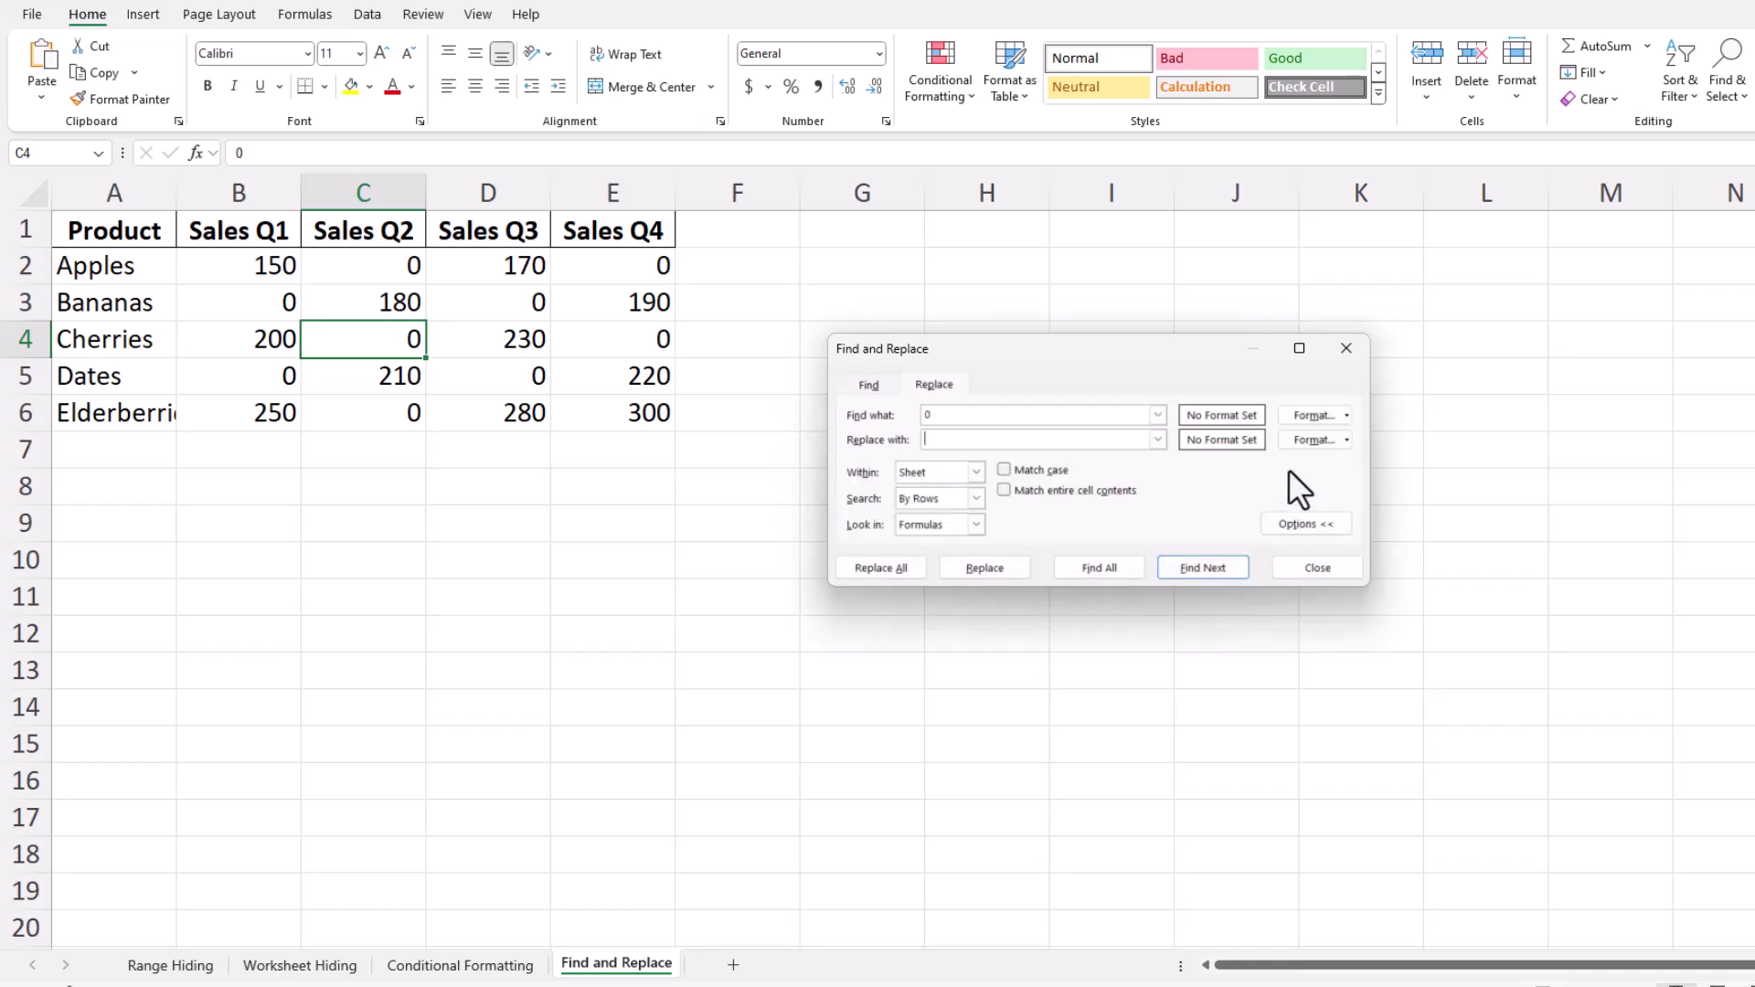
pyautogui.click(1024, 491)
pyautogui.click(908, 565)
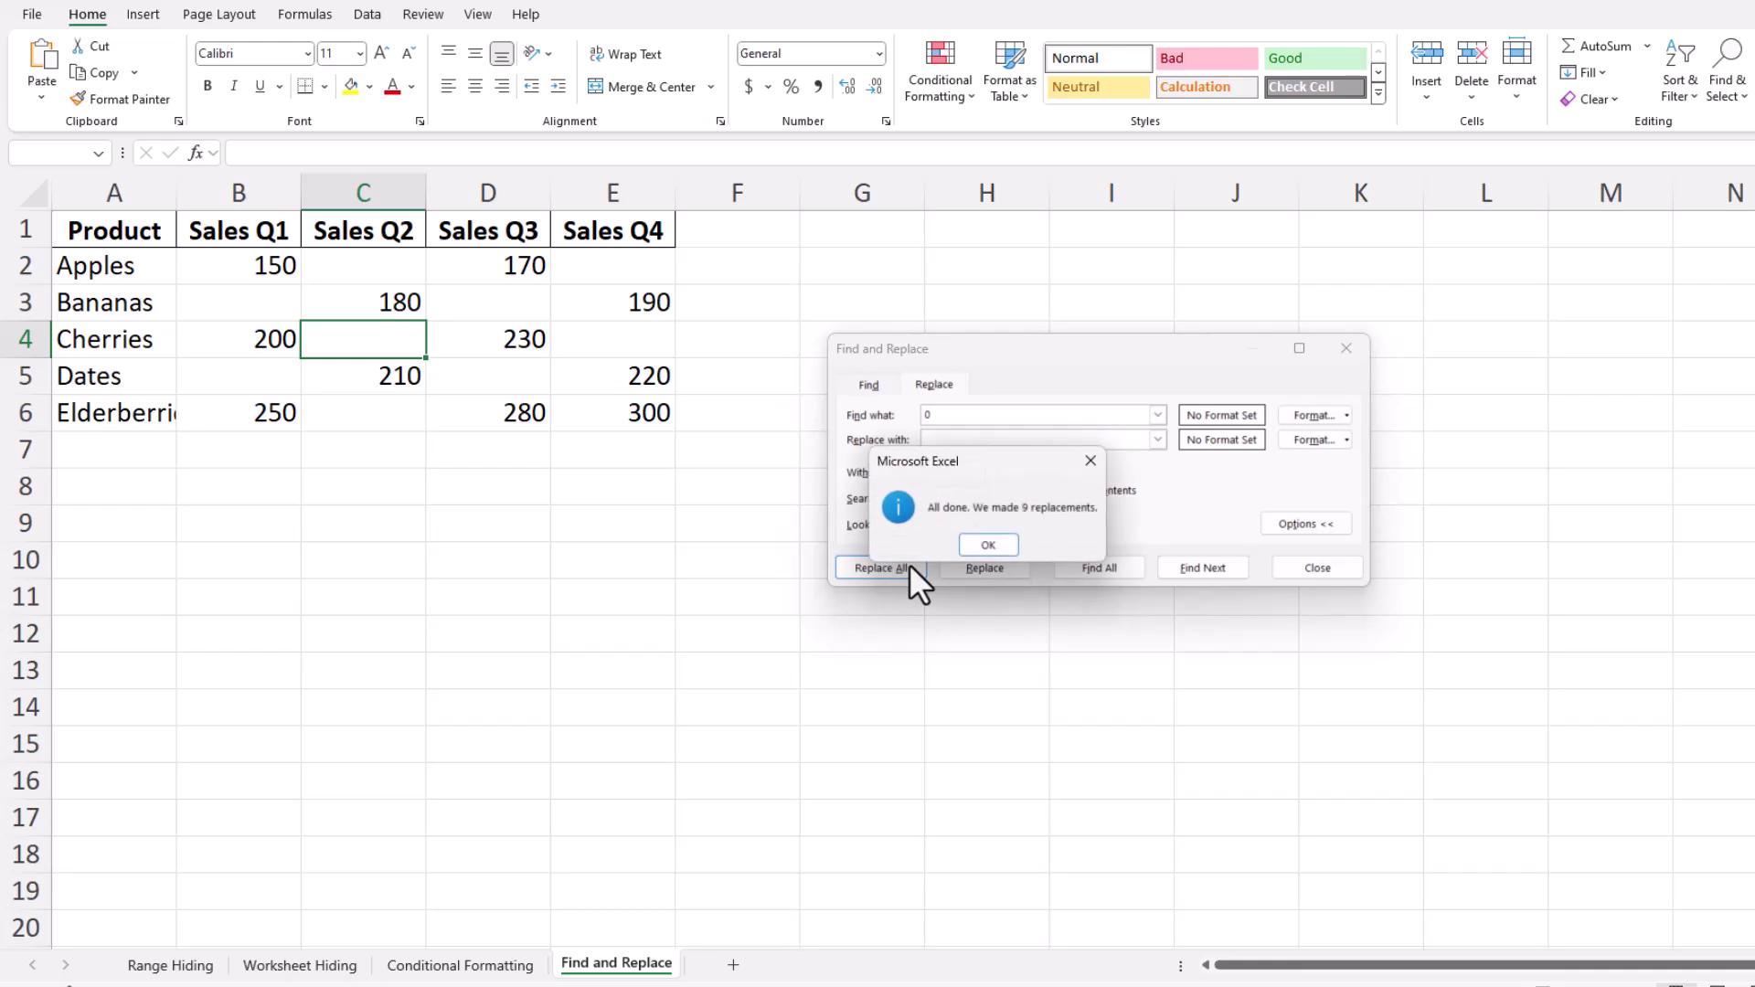
# Close the replace dialog and verify that cells C2, B3, B5, D5, E2 and D3 are now empty
pyautogui.click(986, 545)
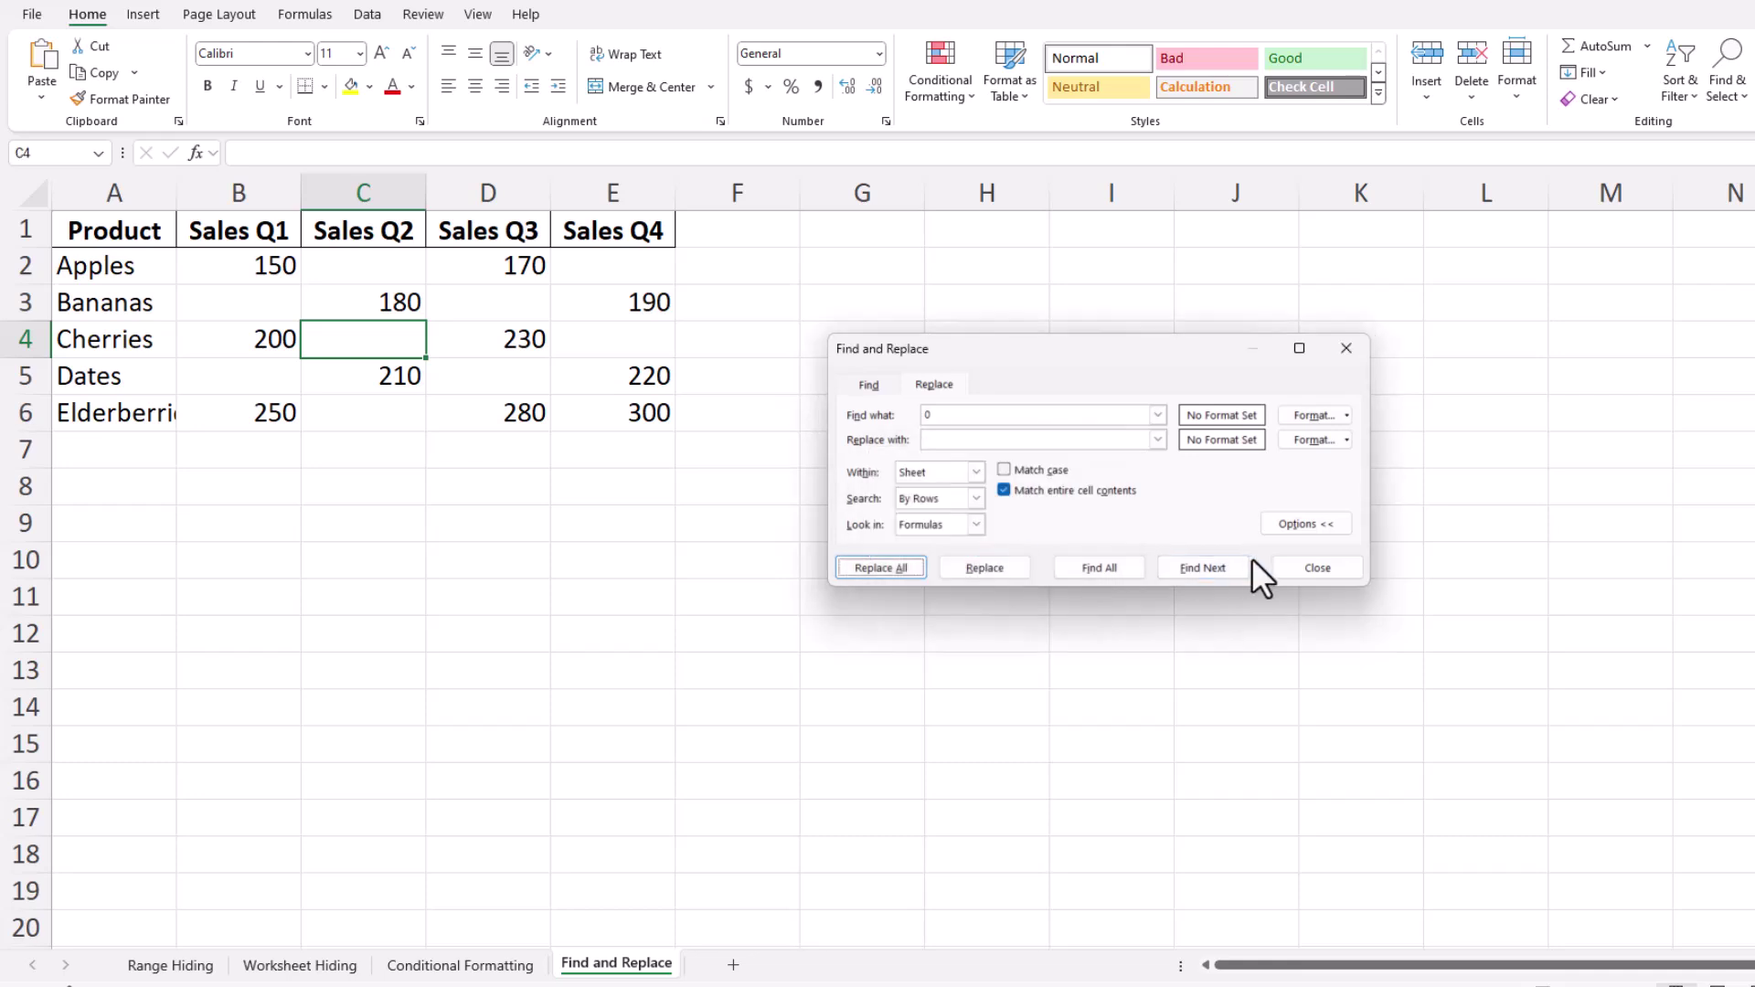
pyautogui.click(1282, 564)
pyautogui.click(384, 274)
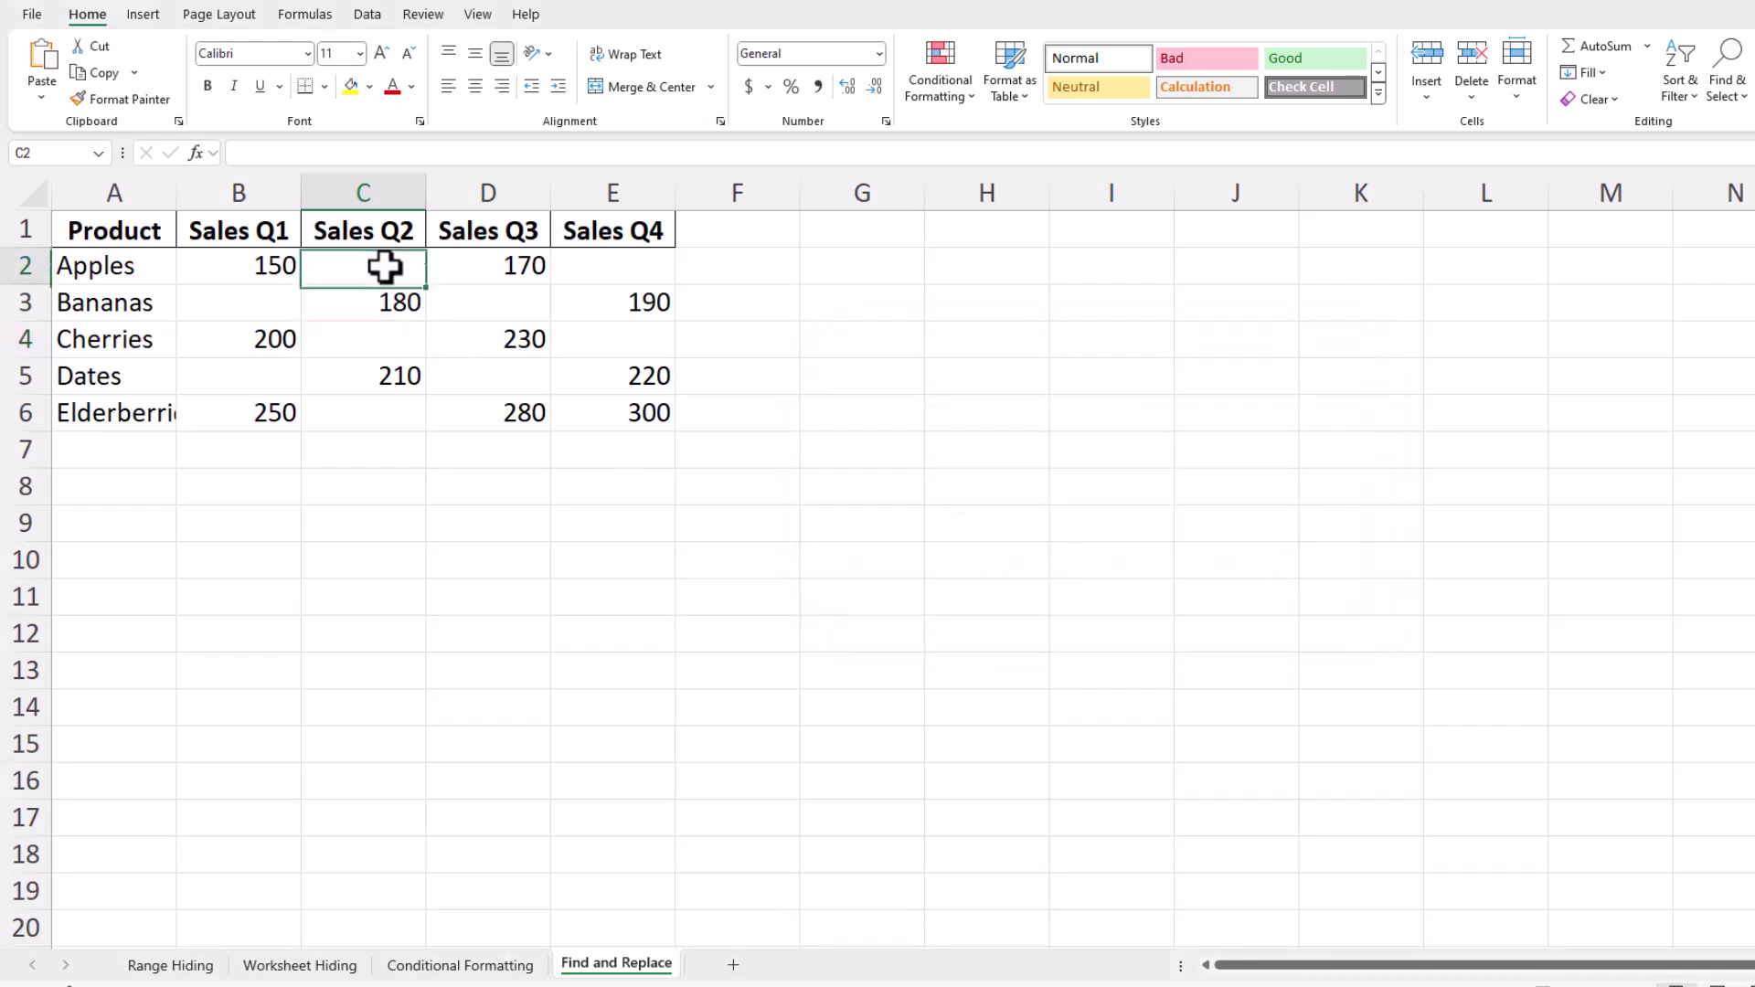
pyautogui.click(288, 316)
pyautogui.click(270, 384)
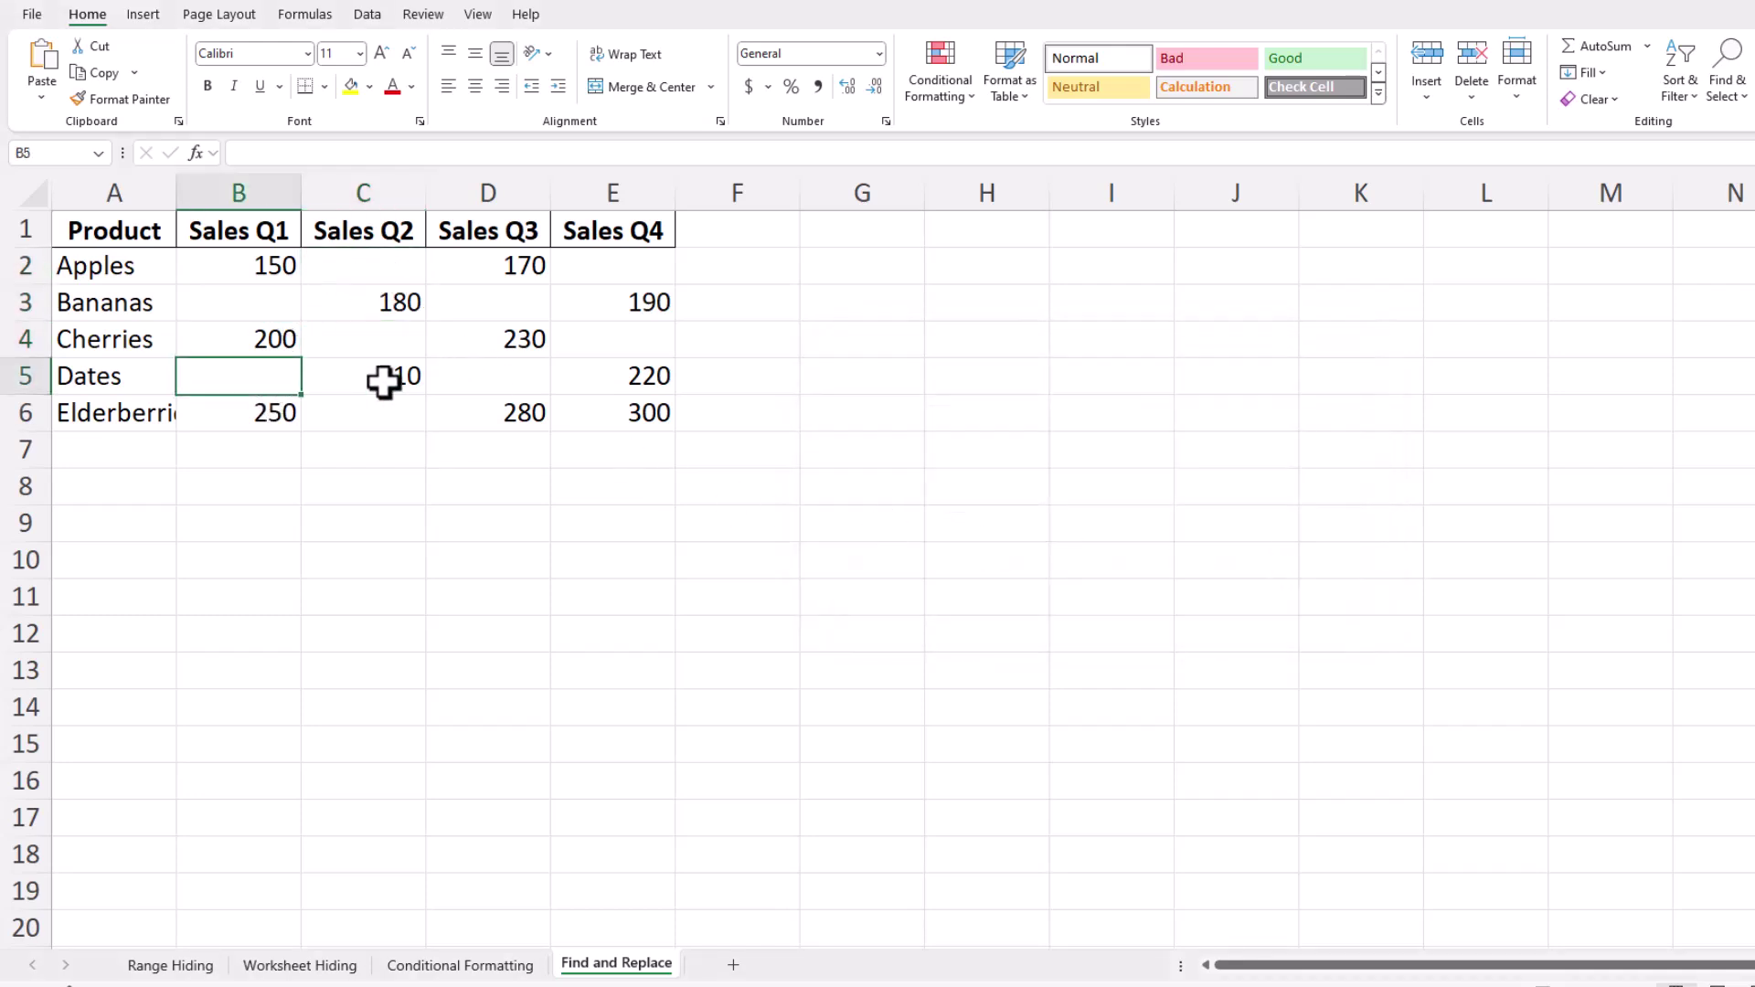
pyautogui.click(494, 378)
pyautogui.click(616, 266)
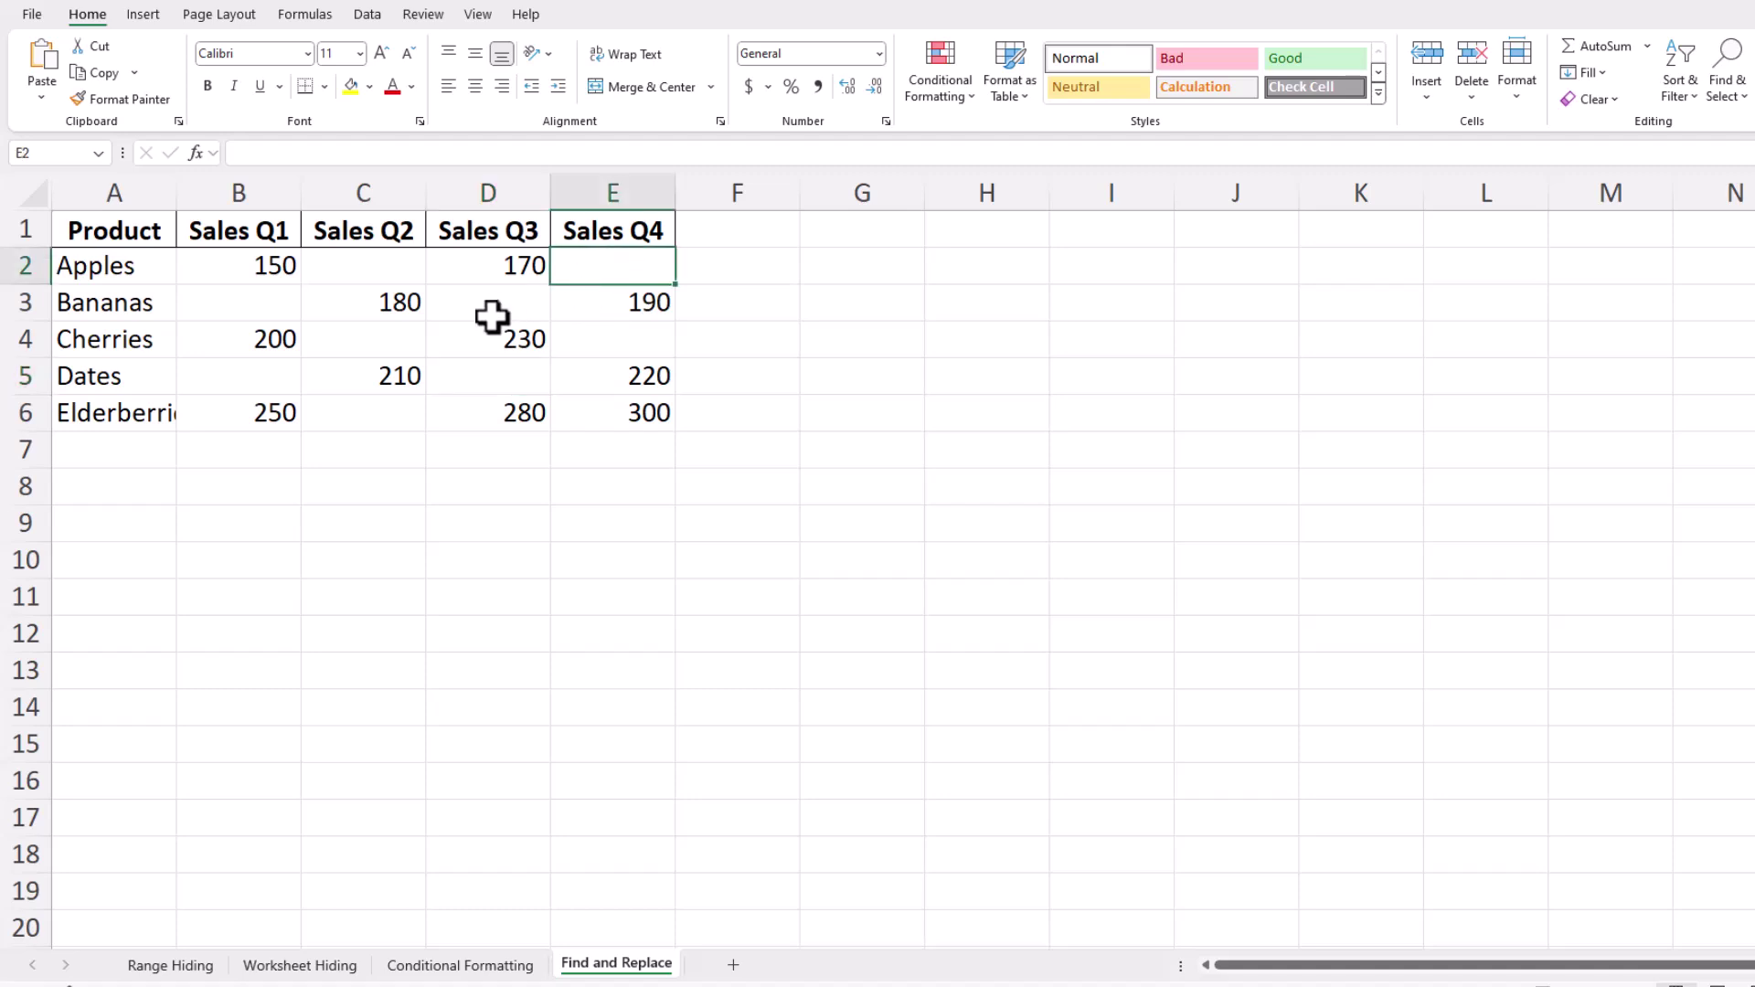
pyautogui.click(453, 314)
pyautogui.click(368, 281)
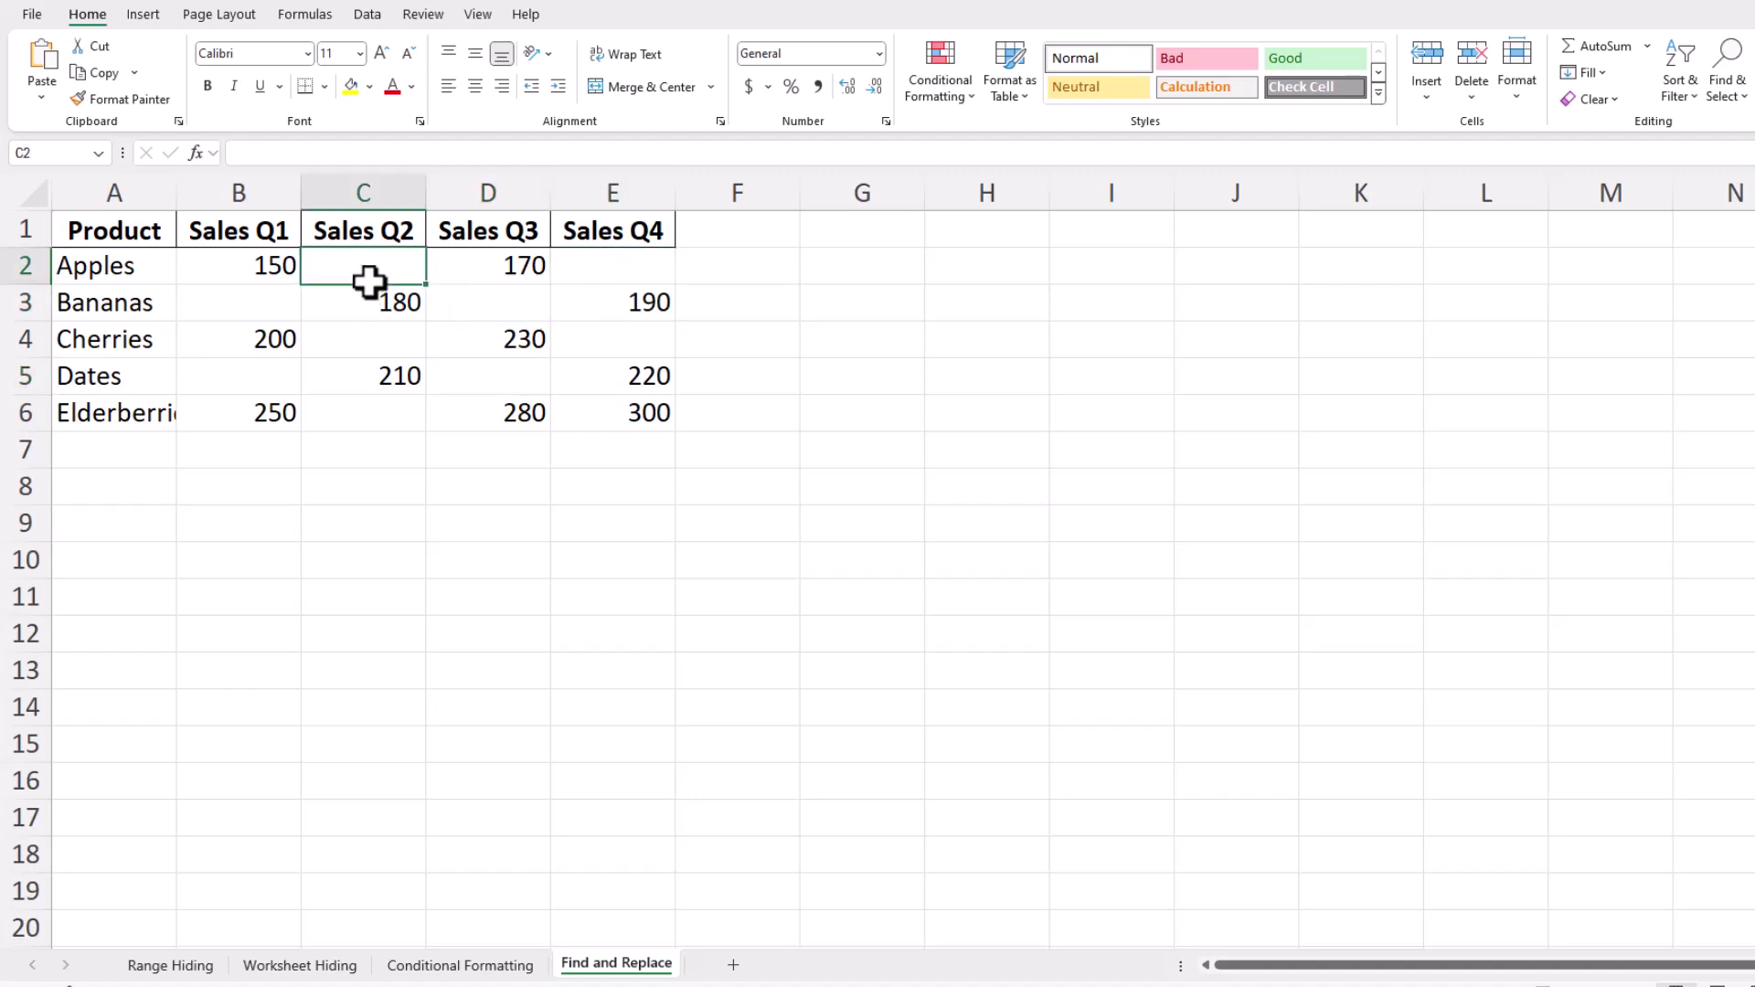